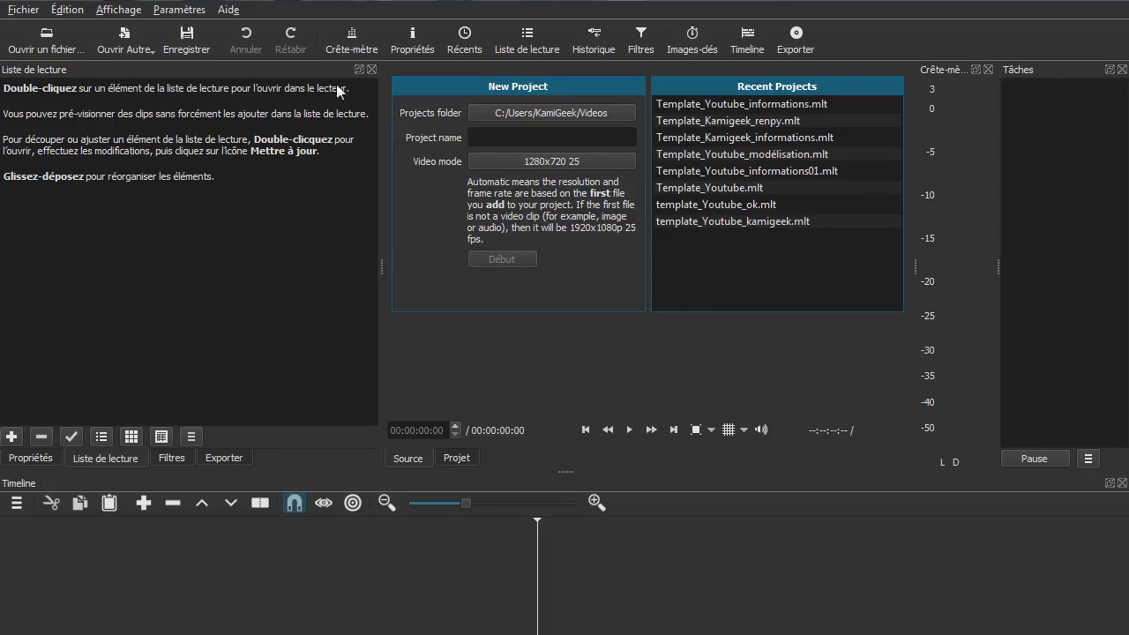
Step: Check the installed Shotcut version in the program information, and close it
{"action": "left_click", "coordinate": [229, 10]}
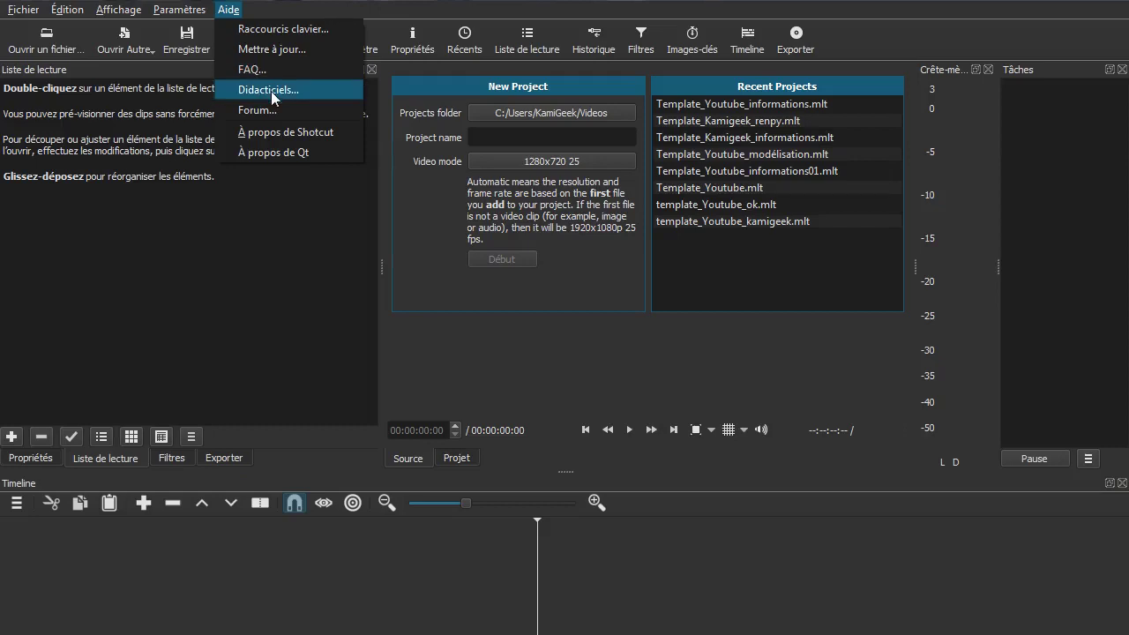
{"action": "left_click", "coordinate": [285, 134]}
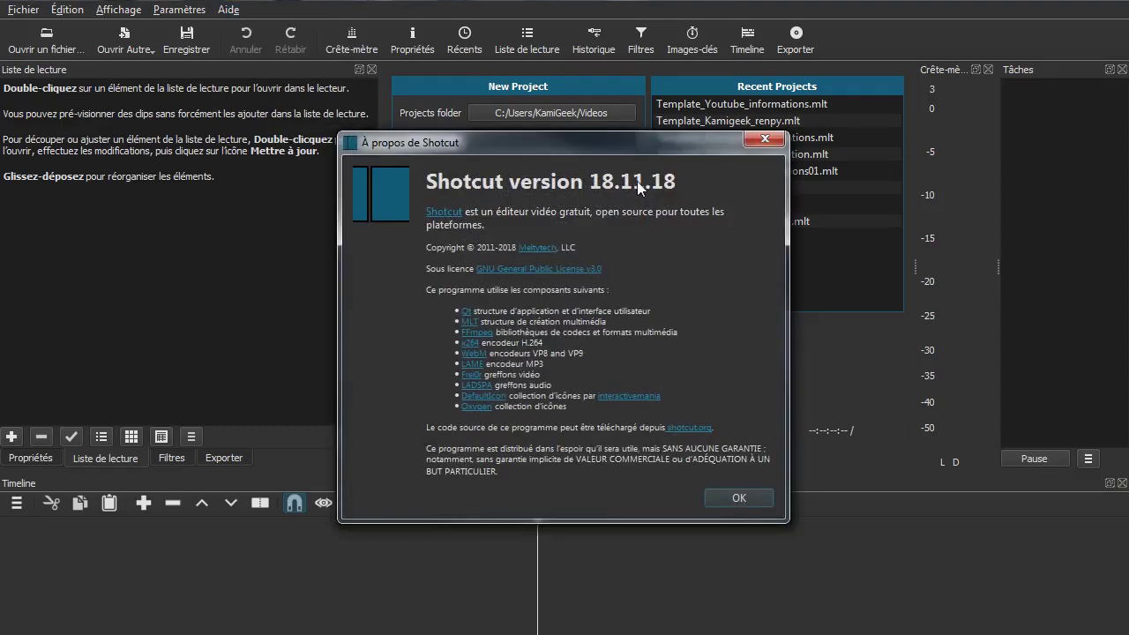
{"action": "left_click", "coordinate": [738, 497]}
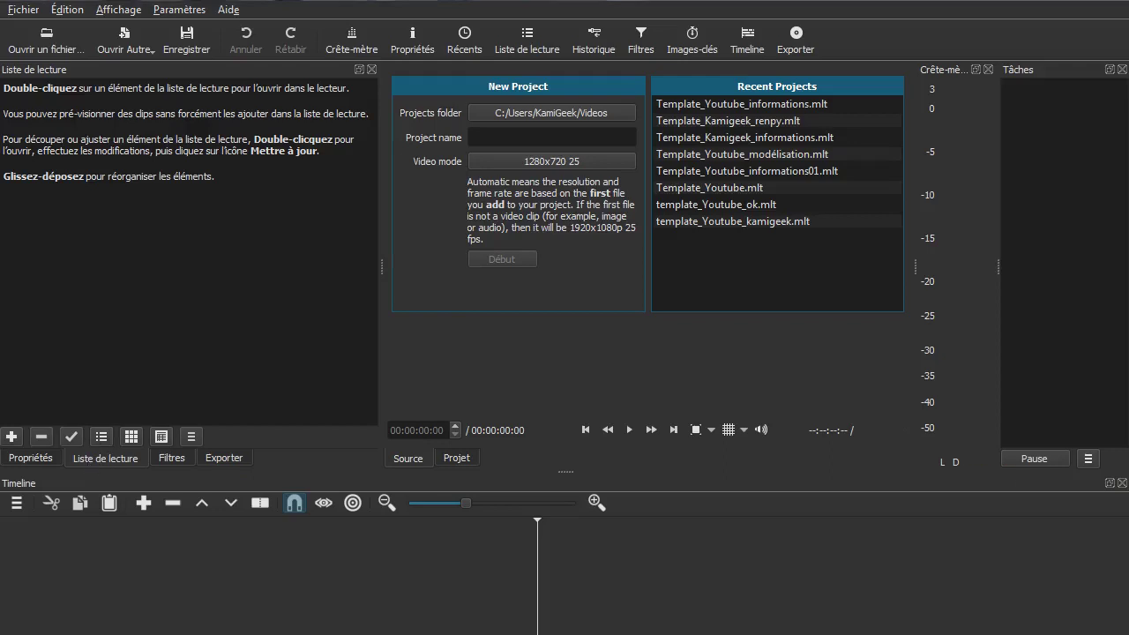
Step: Add the video file 343025947.mp4 to the playlist and display the clip's properties
{"action": "left_click_drag", "start_coordinate": [0, 300], "coordinate": [268, 320]}
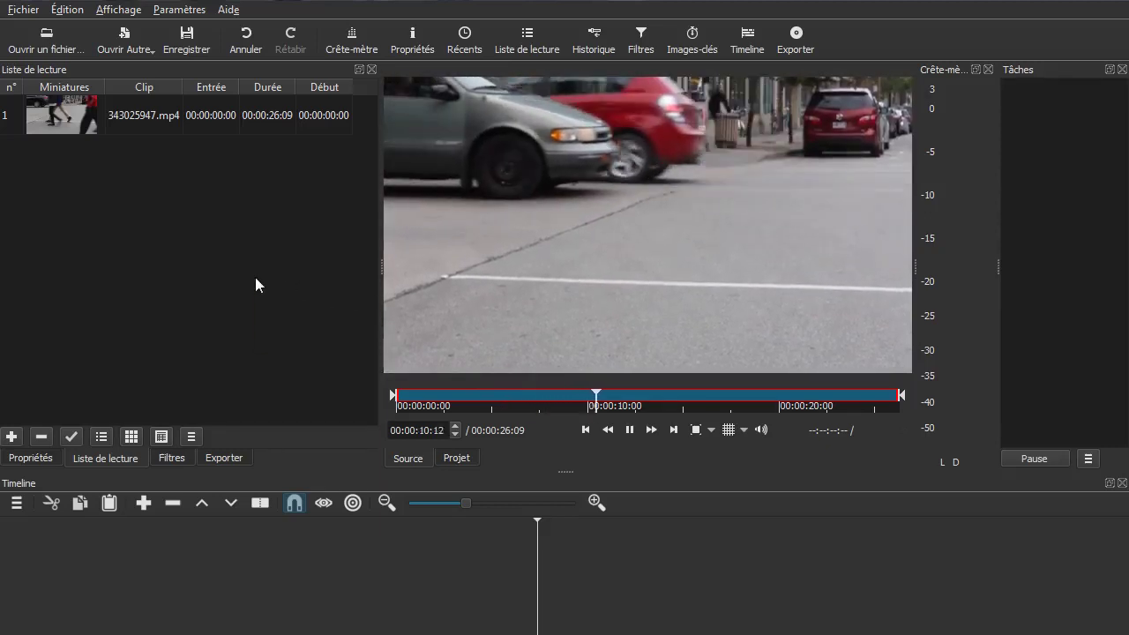
{"action": "left_click", "coordinate": [71, 120]}
{"action": "left_click", "coordinate": [19, 457]}
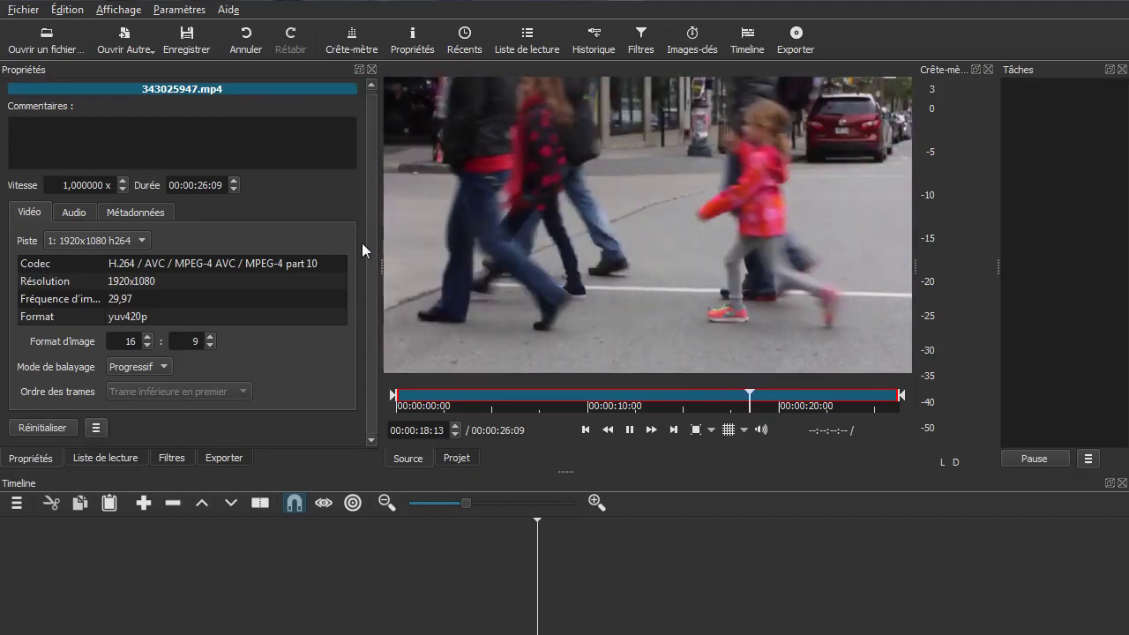
Step: Review the bon, mieux and meilleur quality formats for reversing the clip, and leave without converting it
{"action": "left_click", "coordinate": [98, 439]}
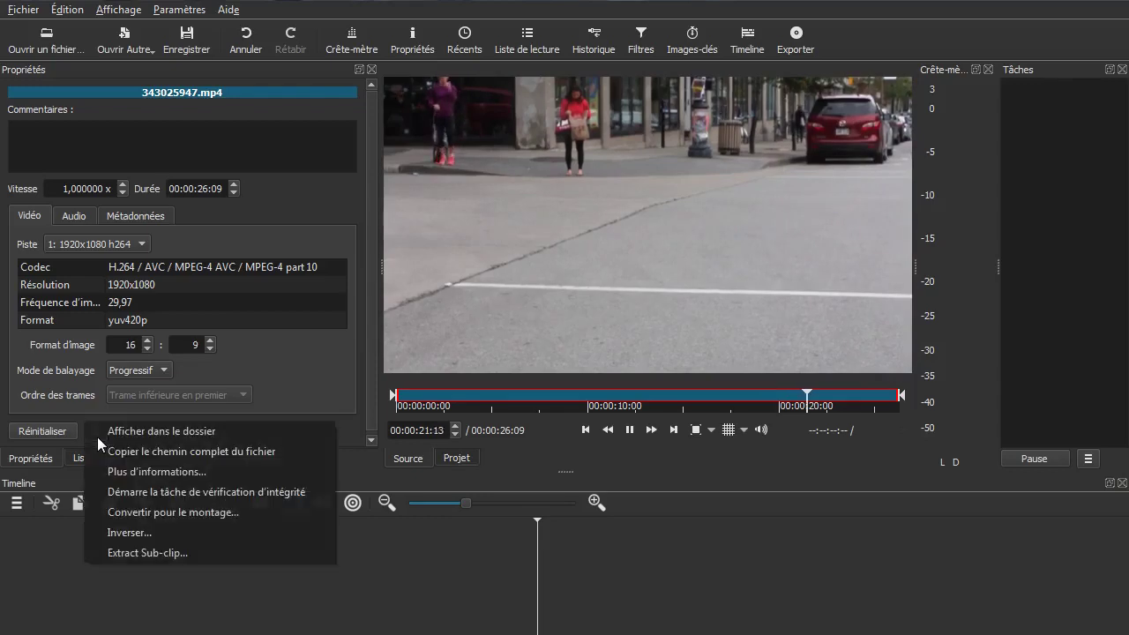
{"action": "left_click", "coordinate": [152, 533]}
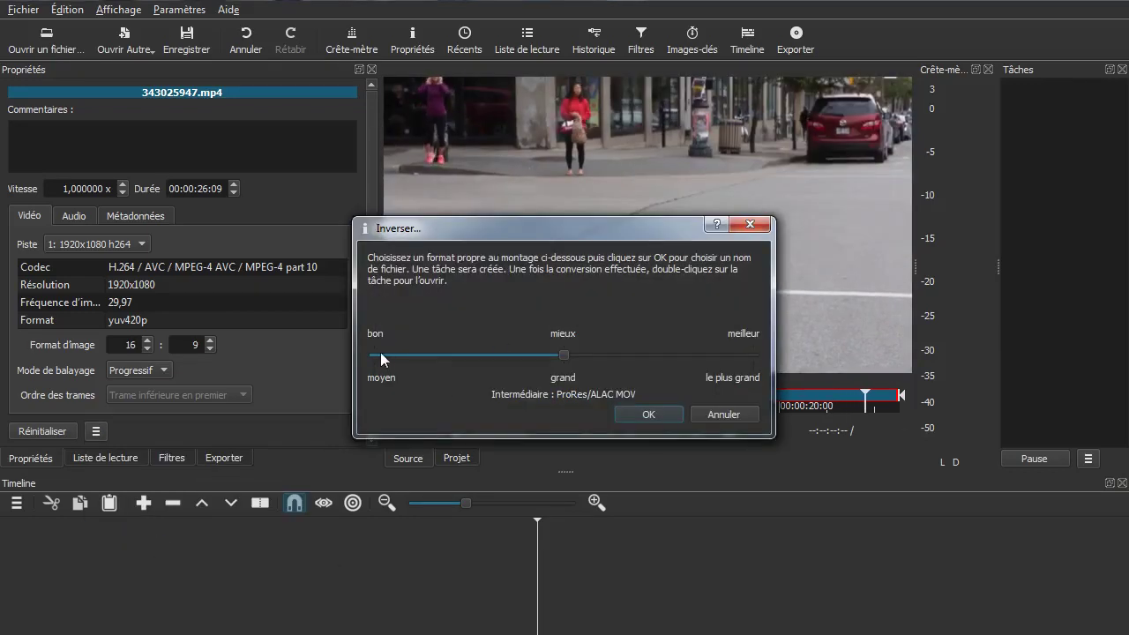
{"action": "left_click", "coordinate": [380, 354]}
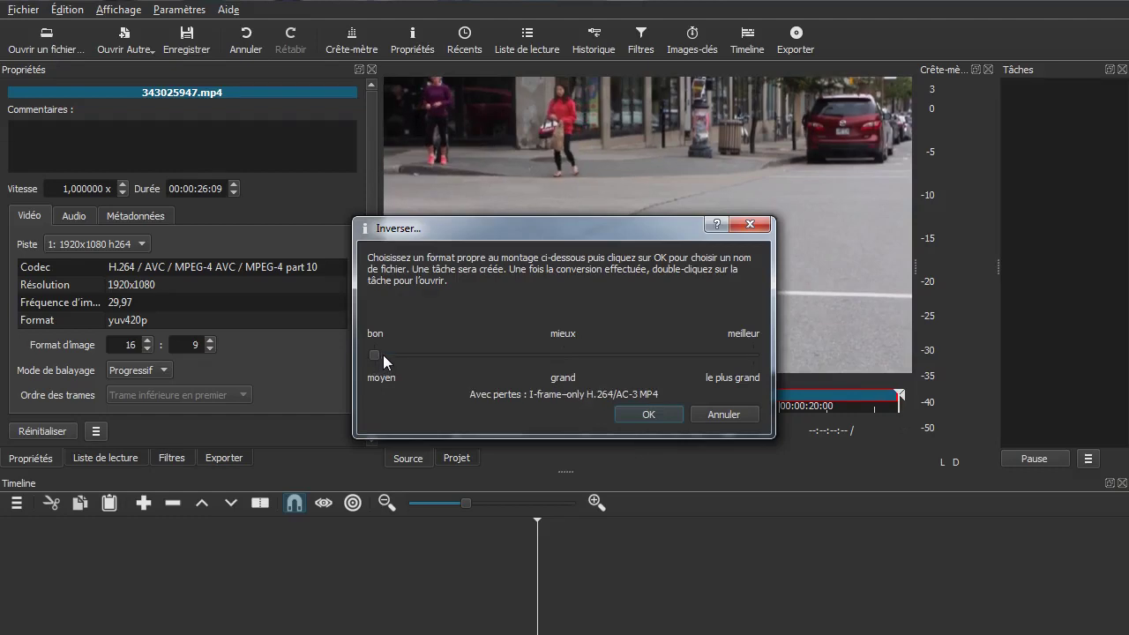
{"action": "left_click", "coordinate": [578, 354]}
{"action": "left_click", "coordinate": [757, 356]}
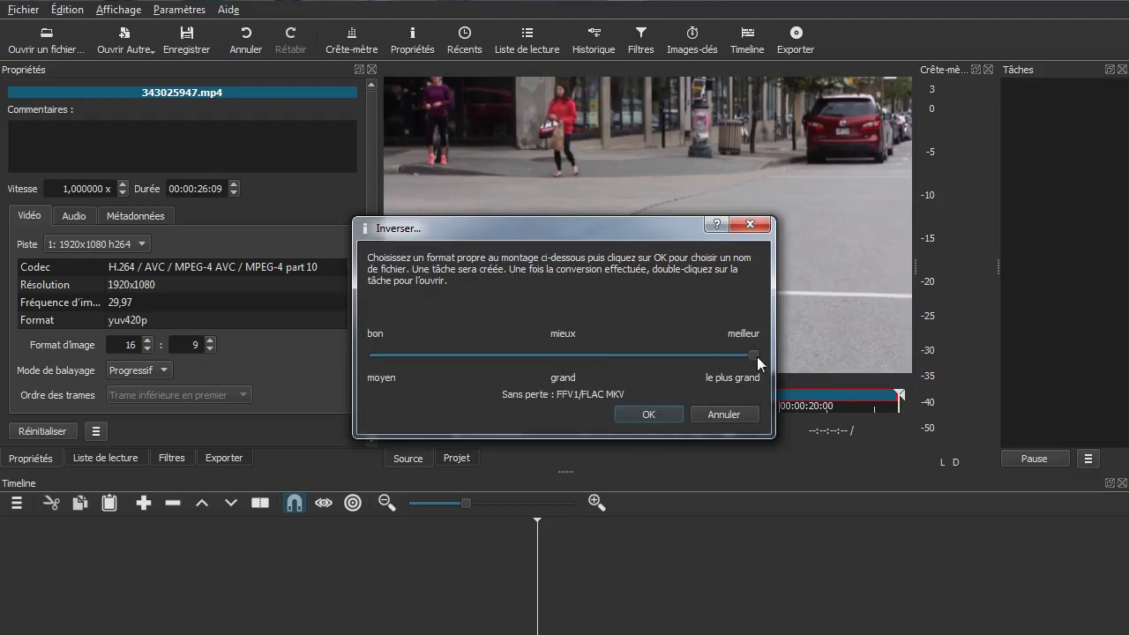
{"action": "left_click", "coordinate": [566, 354]}
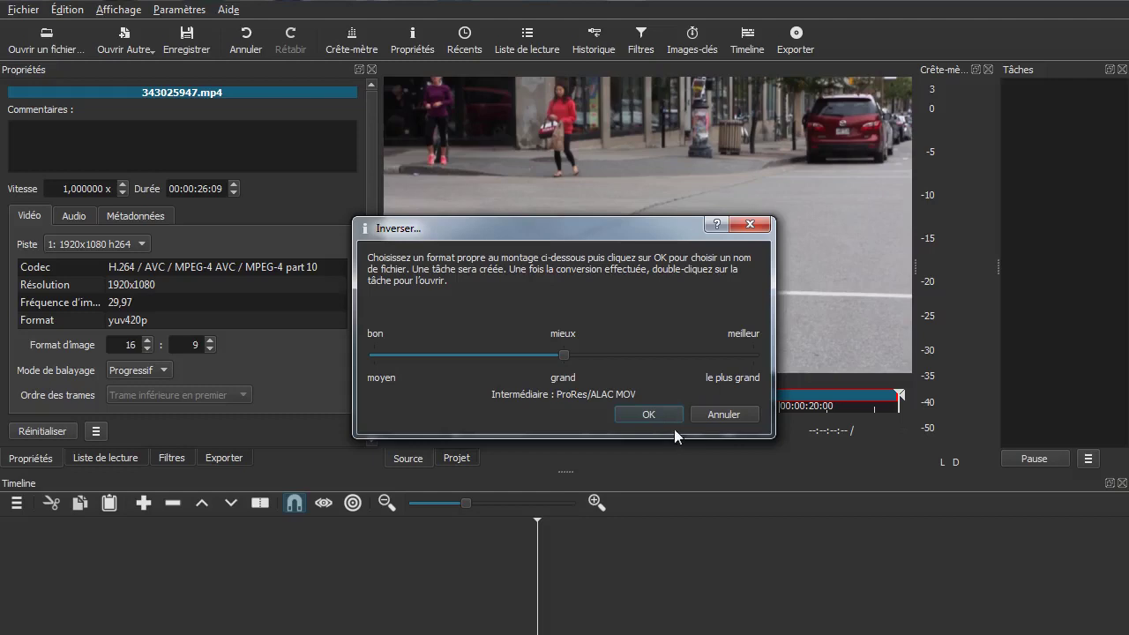
{"action": "left_click", "coordinate": [746, 416]}
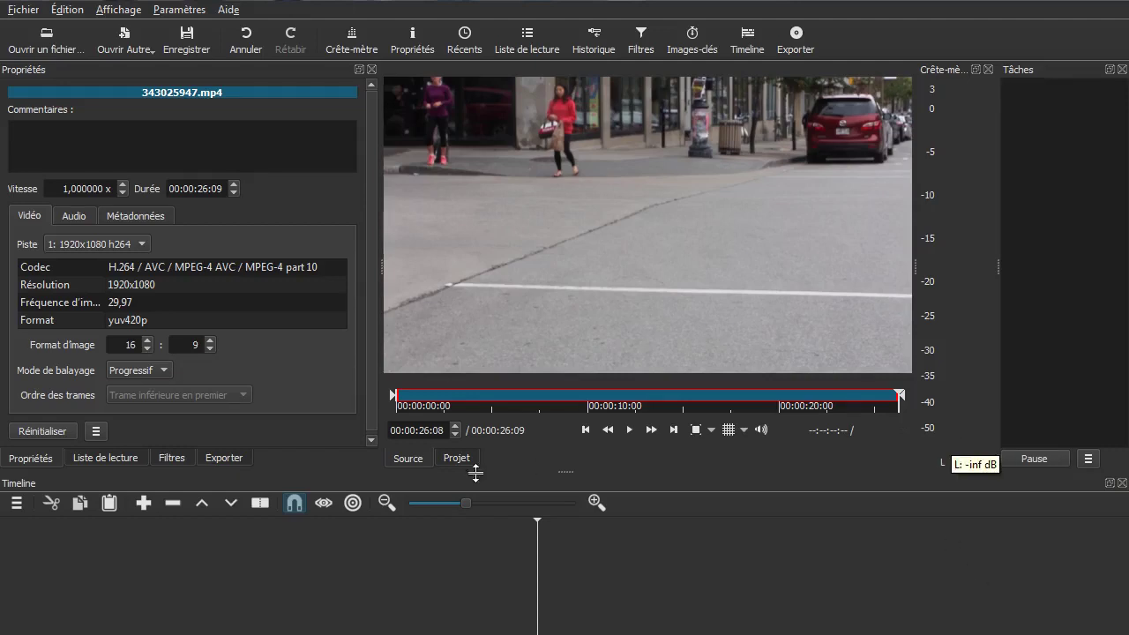
Step: Place the playlist clip 343025947.mp4 at the very start of a video track in the timeline
{"action": "left_click", "coordinate": [85, 460]}
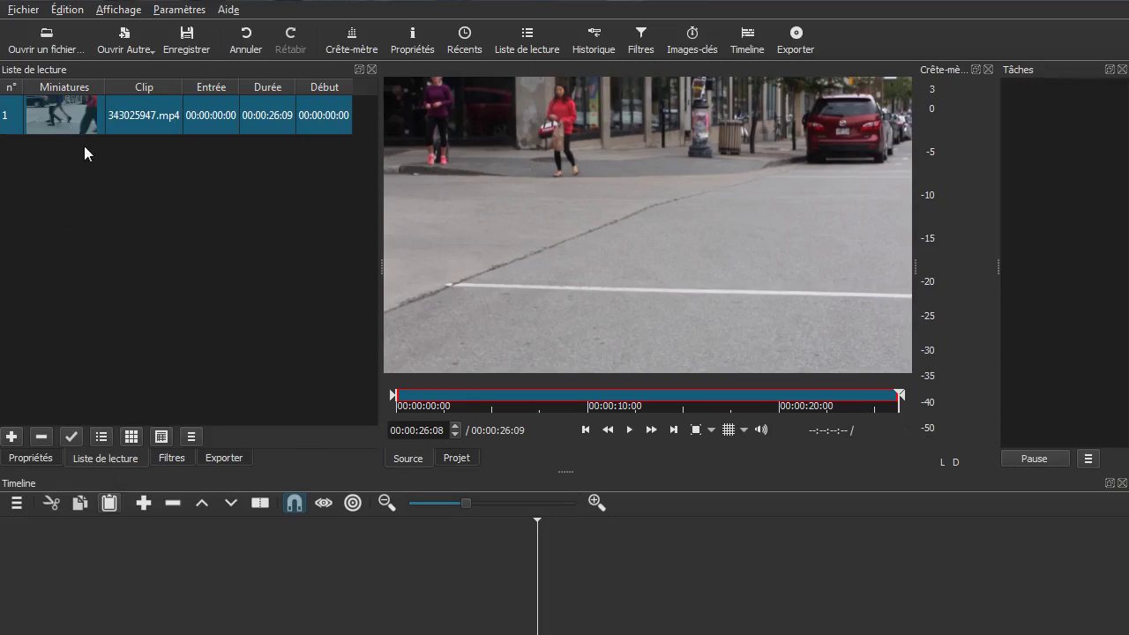
{"action": "left_click_drag", "start_coordinate": [80, 101], "coordinate": [77, 552]}
{"action": "left_click_drag", "start_coordinate": [604, 574], "coordinate": [132, 587]}
{"action": "left_click_drag", "start_coordinate": [282, 580], "coordinate": [137, 583]}
{"action": "key", "text": "Home"}
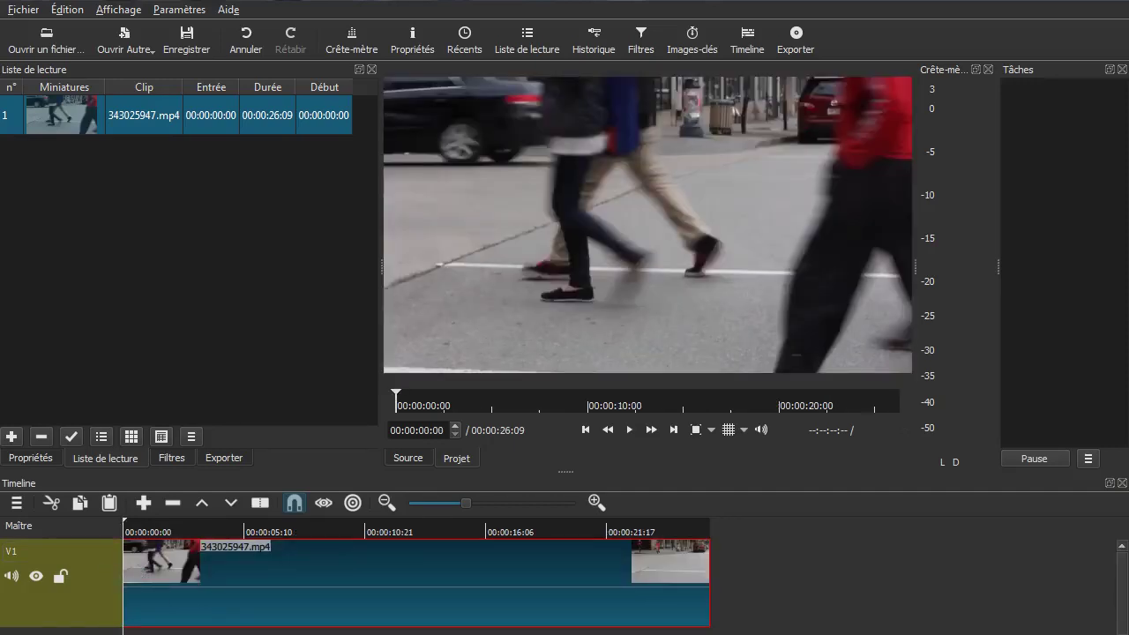
Step: Play the first few seconds of the timeline clip and return to its start
{"action": "key", "text": "space"}
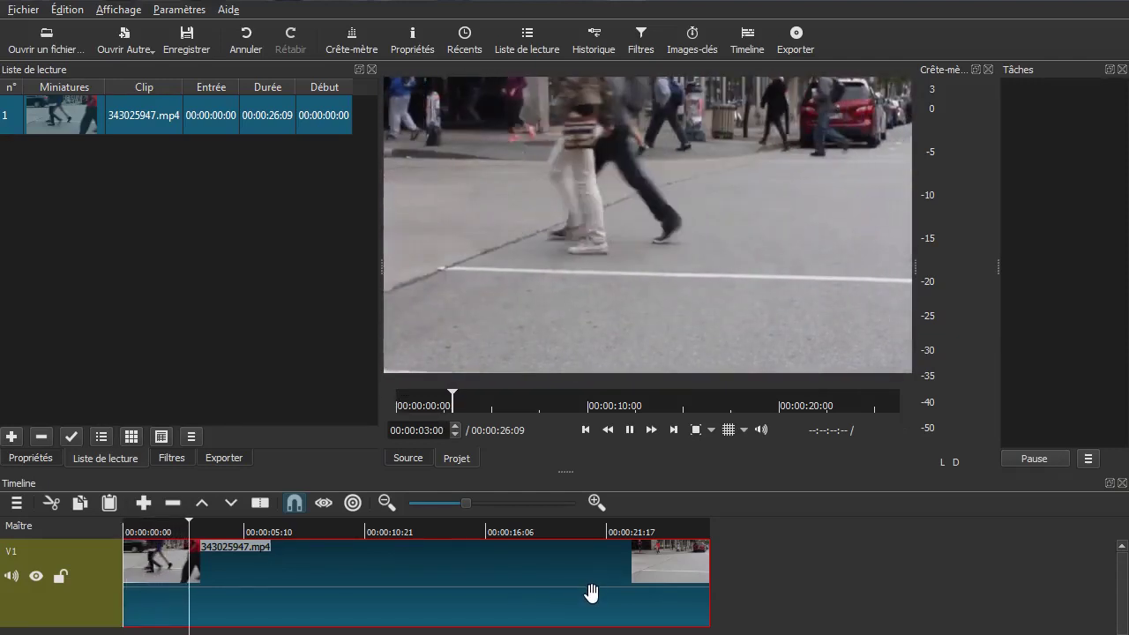
{"action": "key", "text": "space"}
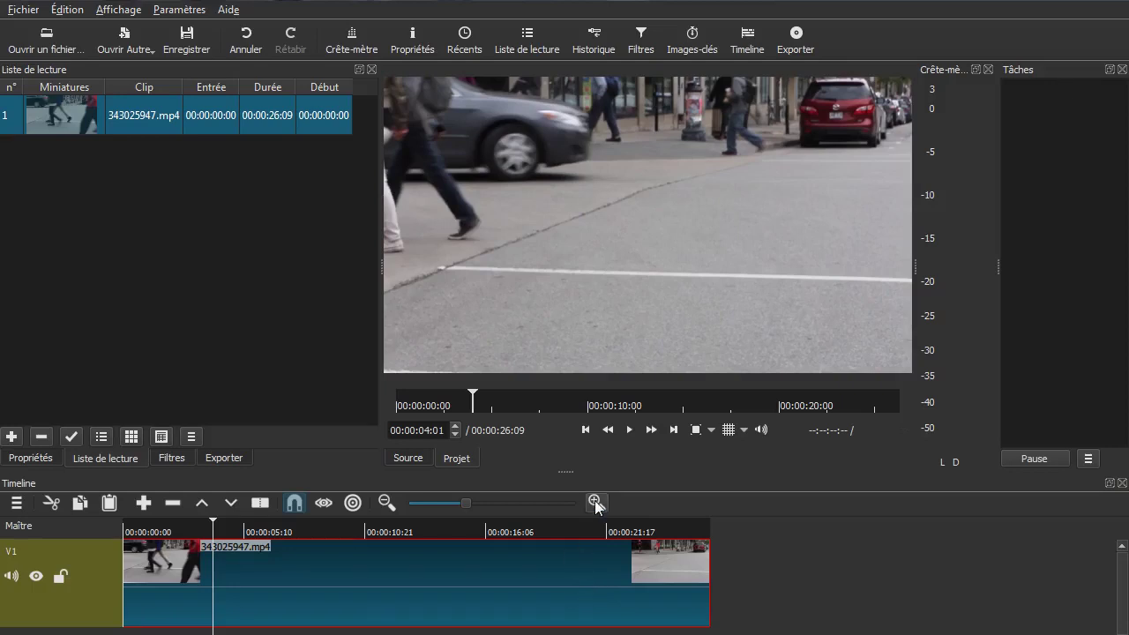
{"action": "key", "text": "Home"}
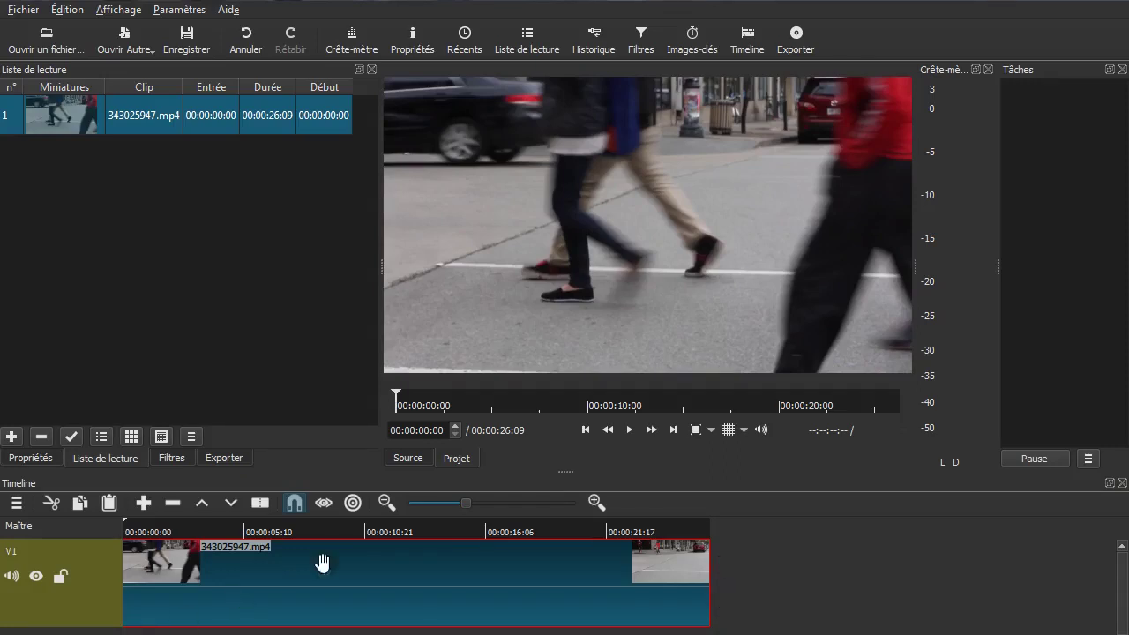
Step: Apply the Miroir video filter to the timeline clip 343025947.mp4
{"action": "left_click", "coordinate": [172, 459]}
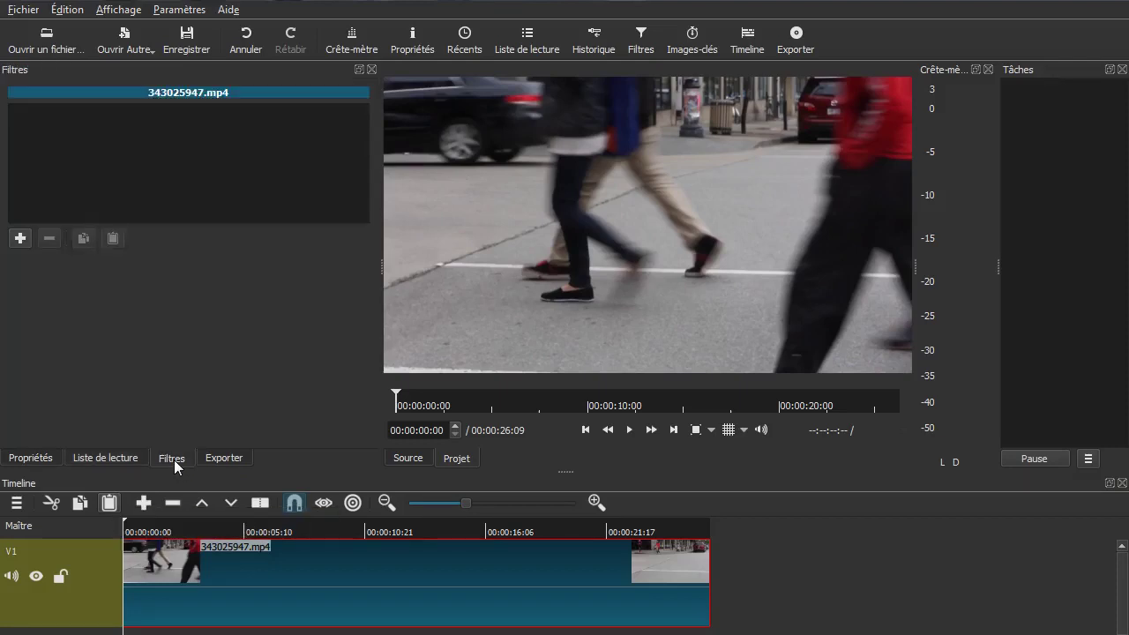
{"action": "left_click", "coordinate": [20, 244]}
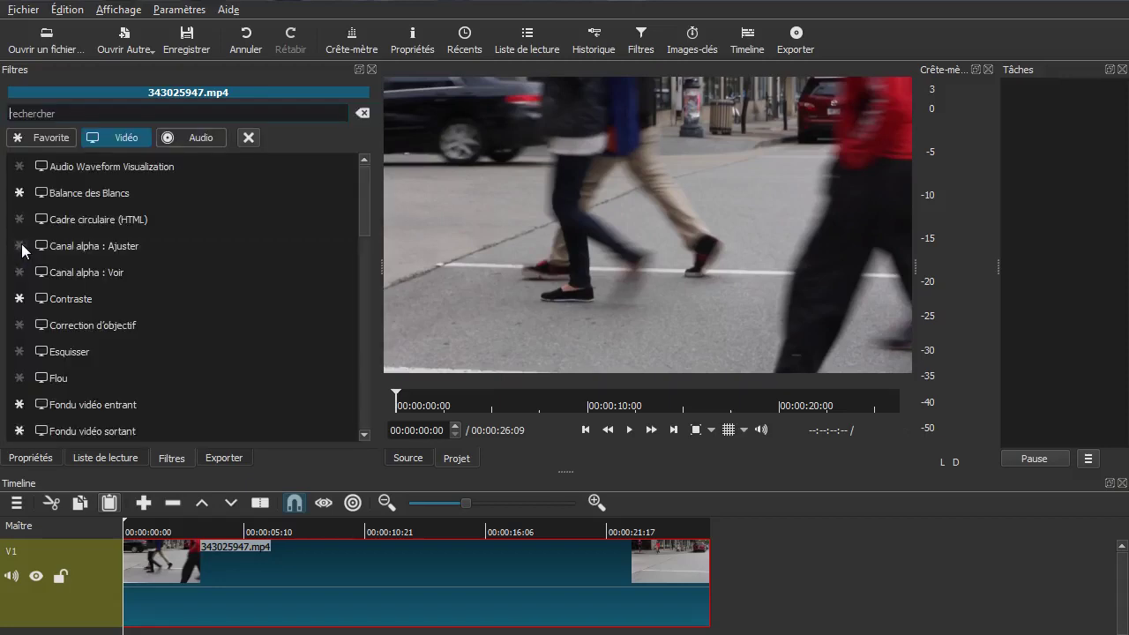
{"action": "left_click", "coordinate": [56, 137]}
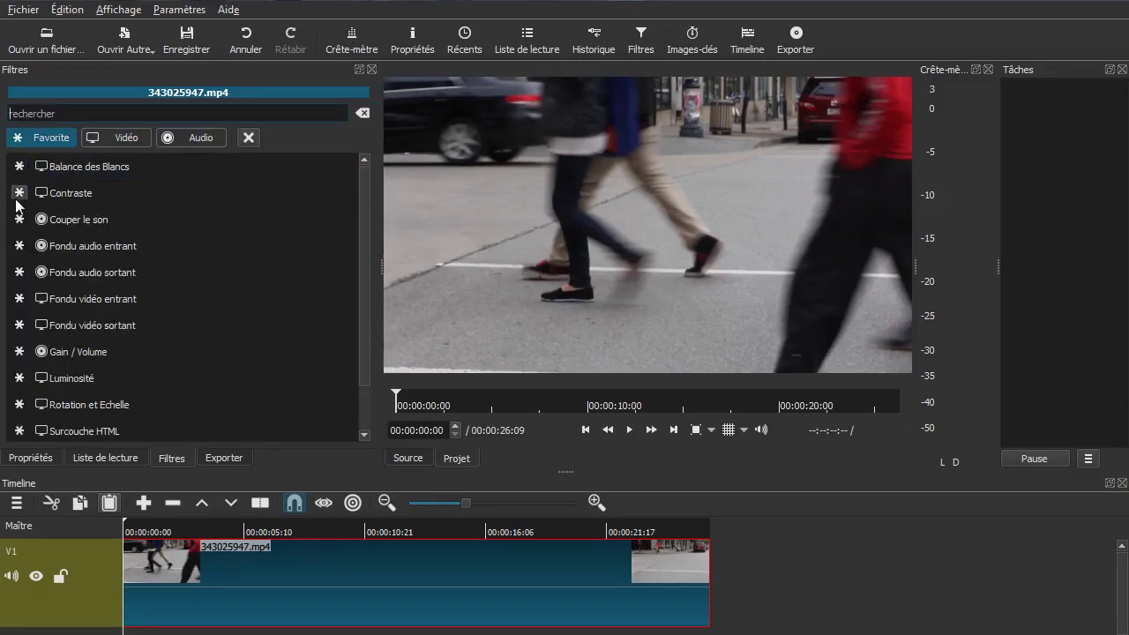
{"action": "left_click", "coordinate": [198, 141]}
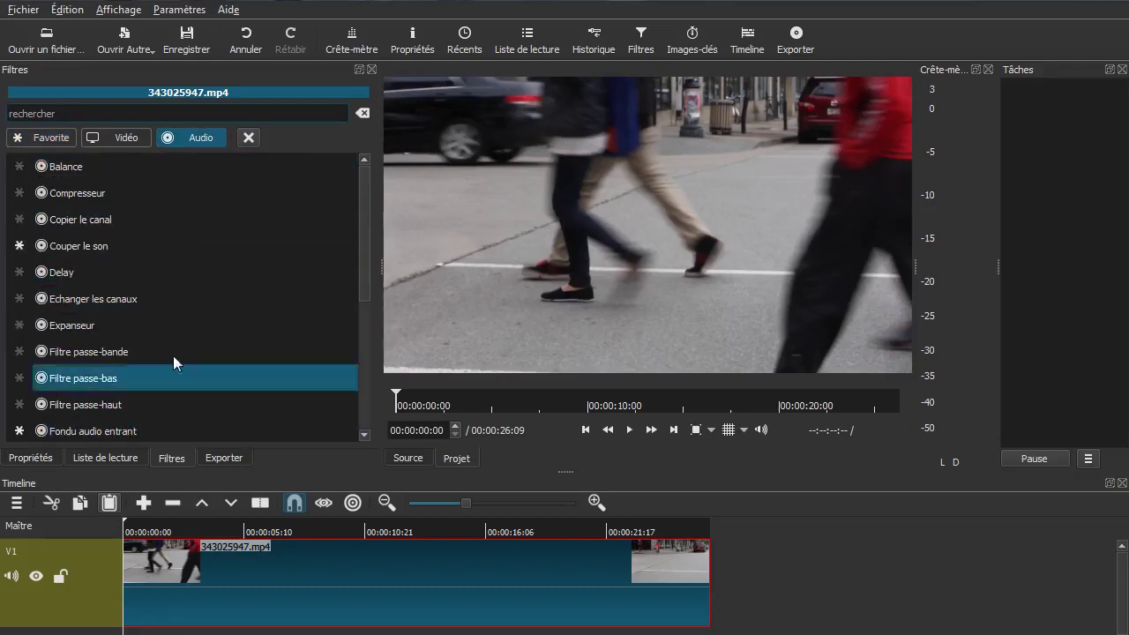
{"action": "left_click", "coordinate": [123, 142]}
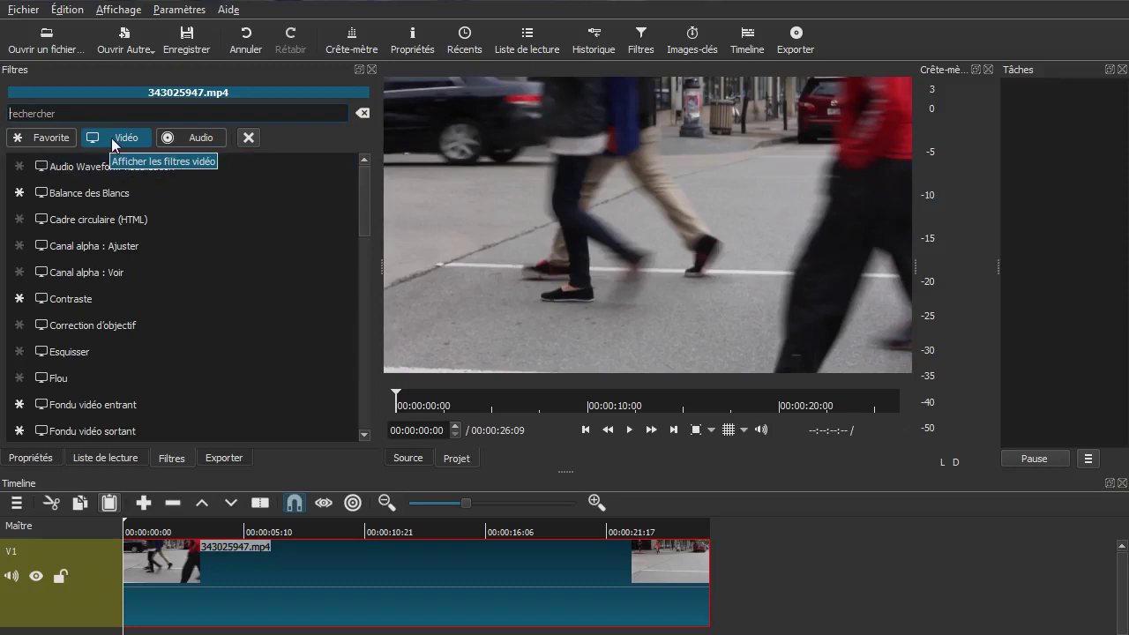
{"action": "scroll", "coordinate": [189, 248], "scroll_direction": "down", "scroll_amount": 3}
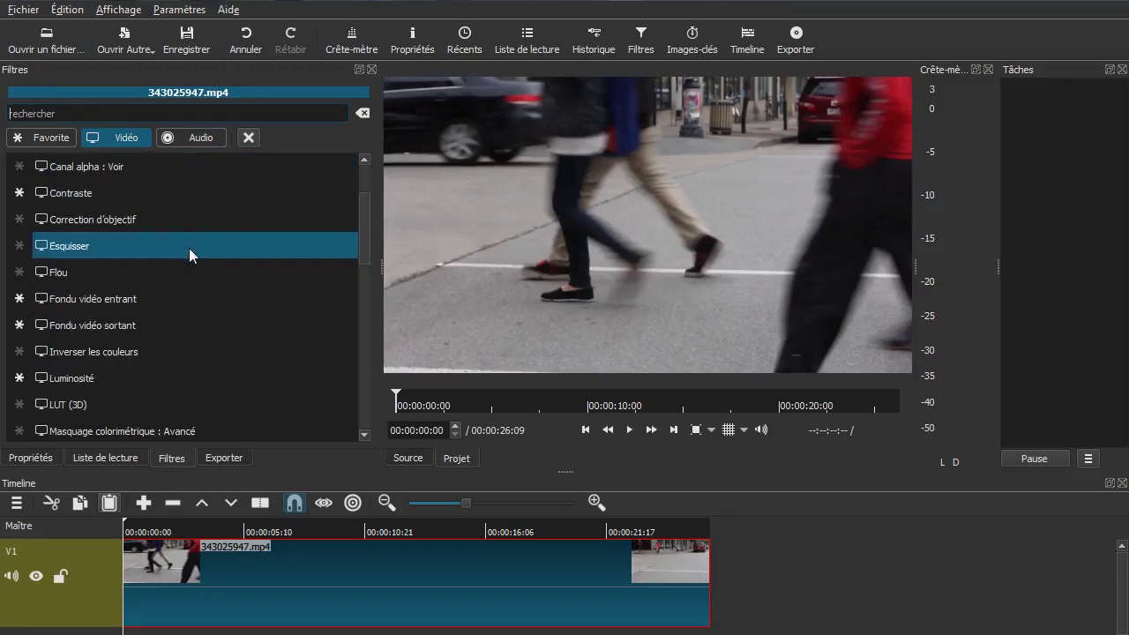
{"action": "scroll", "coordinate": [191, 255], "scroll_direction": "down", "scroll_amount": 1}
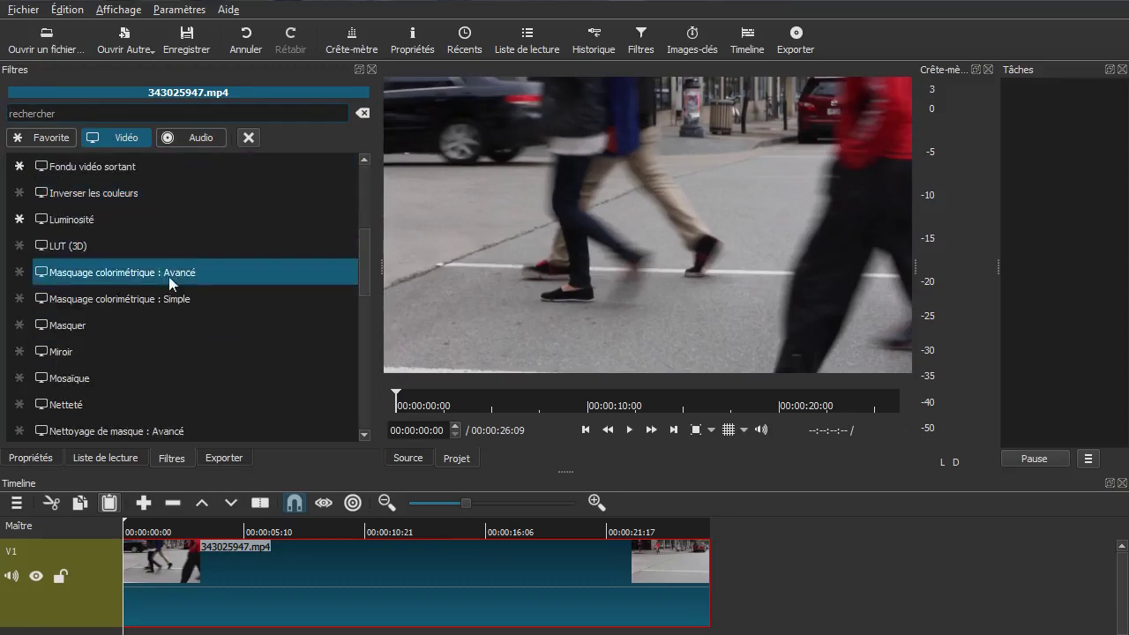
{"action": "left_click", "coordinate": [62, 353]}
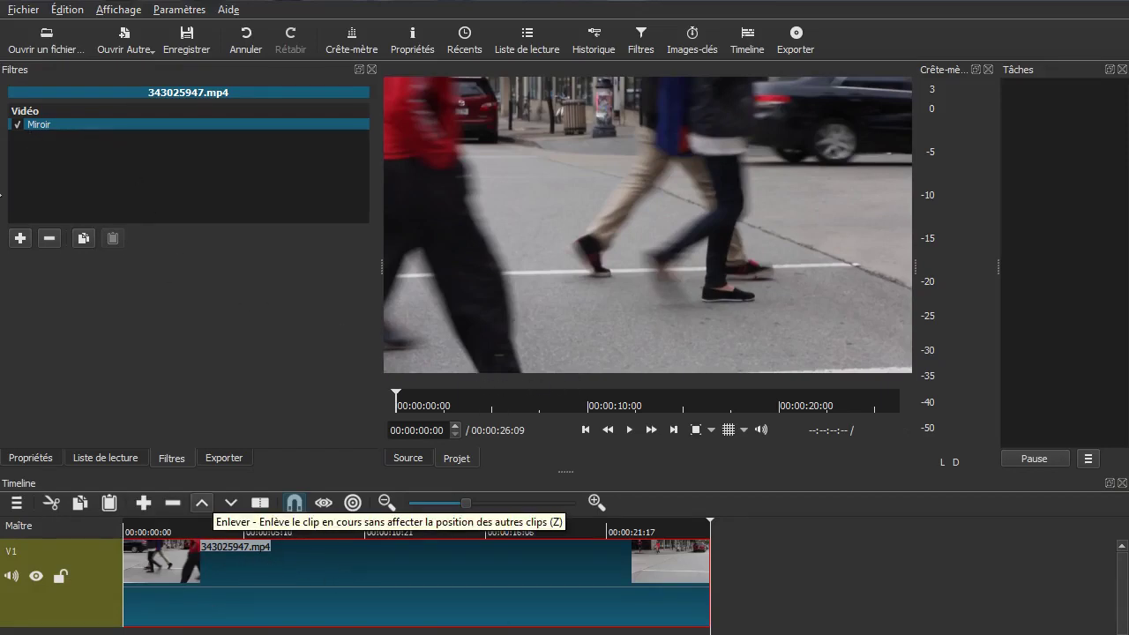
Step: Compare the first frame with the Miroir filter off and on, and play the mirrored clip
{"action": "left_click", "coordinate": [18, 125]}
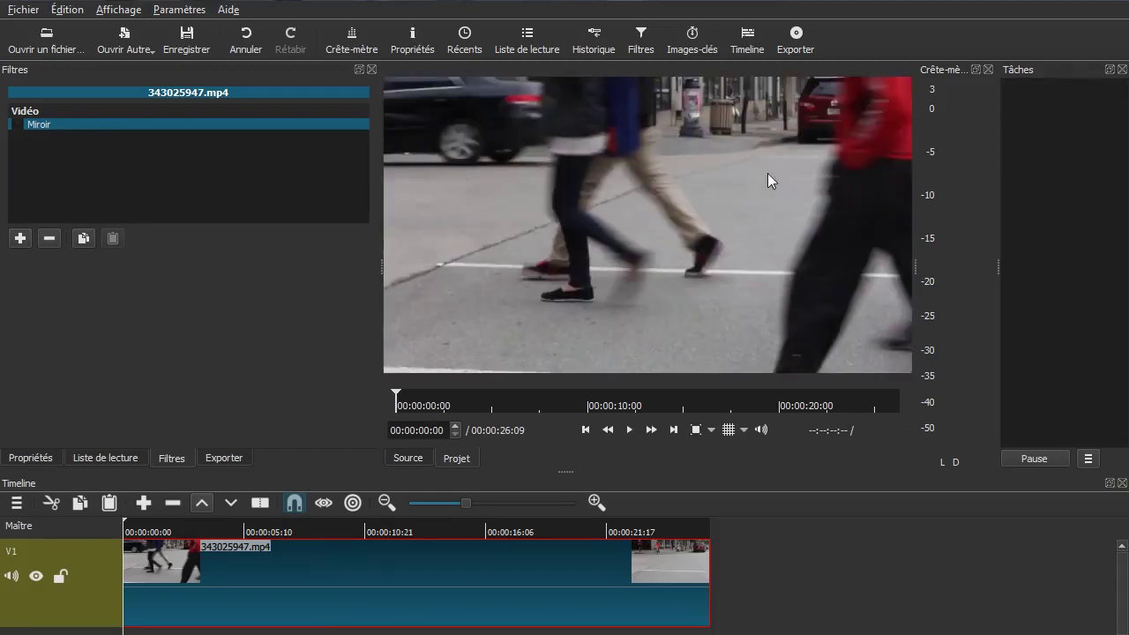
{"action": "left_click", "coordinate": [18, 125]}
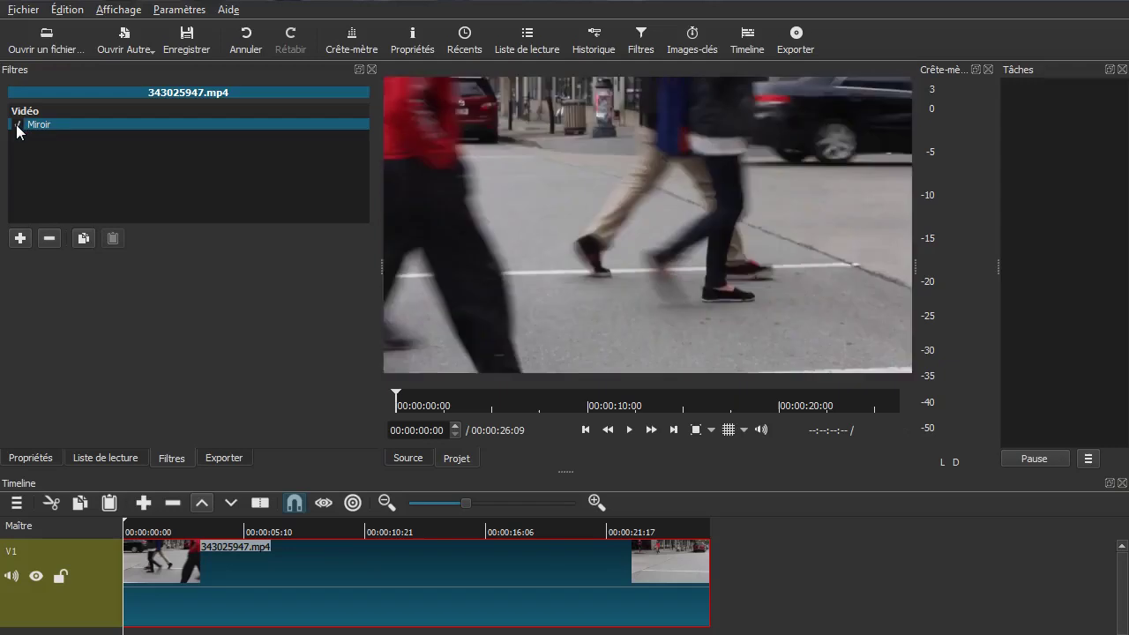
{"action": "left_click", "coordinate": [857, 563]}
{"action": "key", "text": "space"}
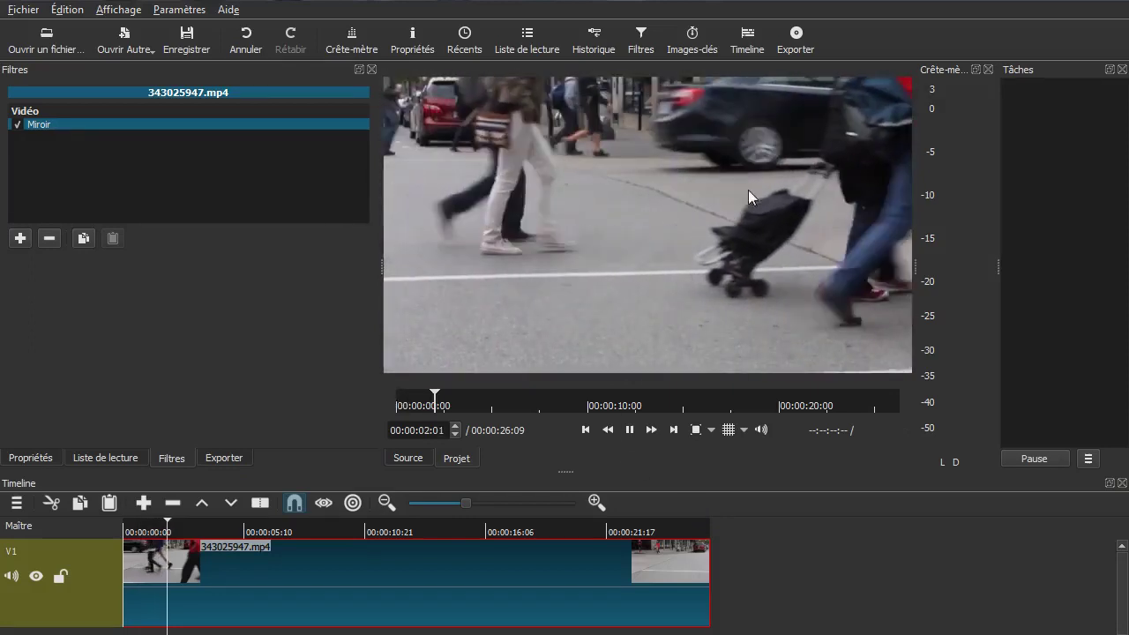
Step: Disable the Miroir filter and replay the original clip from the start to compare its direction
{"action": "left_click", "coordinate": [17, 126]}
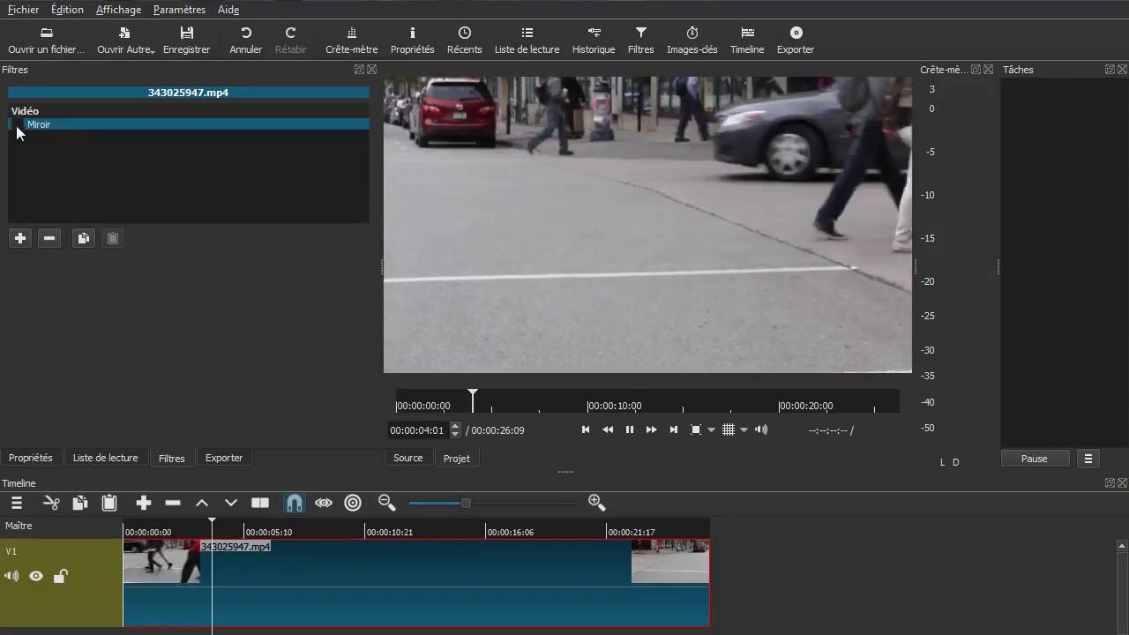
{"action": "key", "text": "space"}
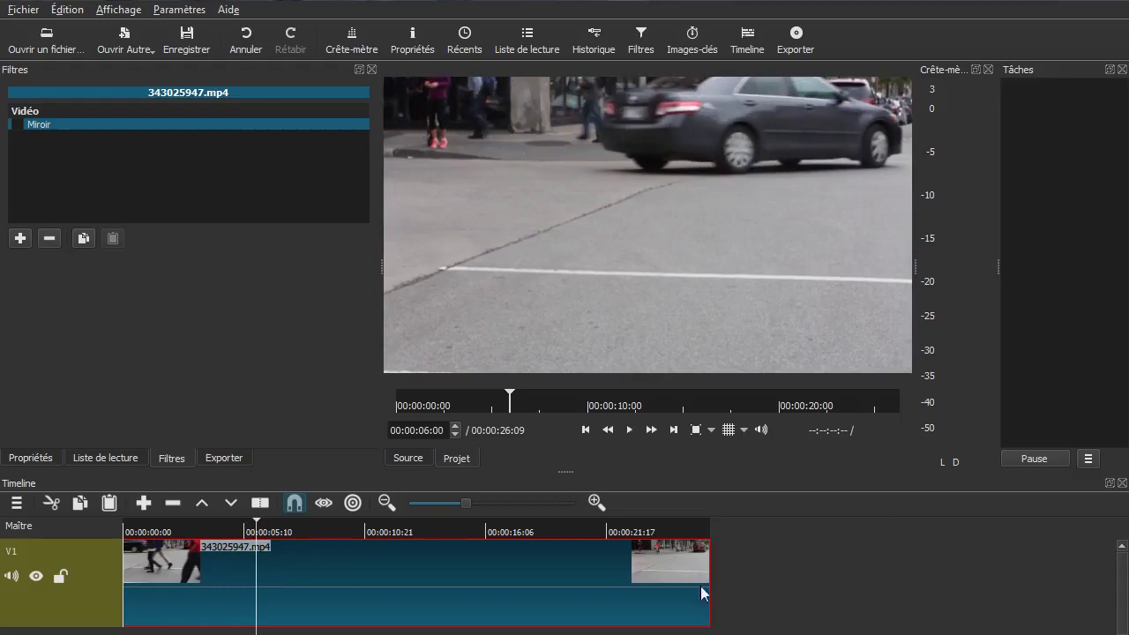
{"action": "key", "text": "Home"}
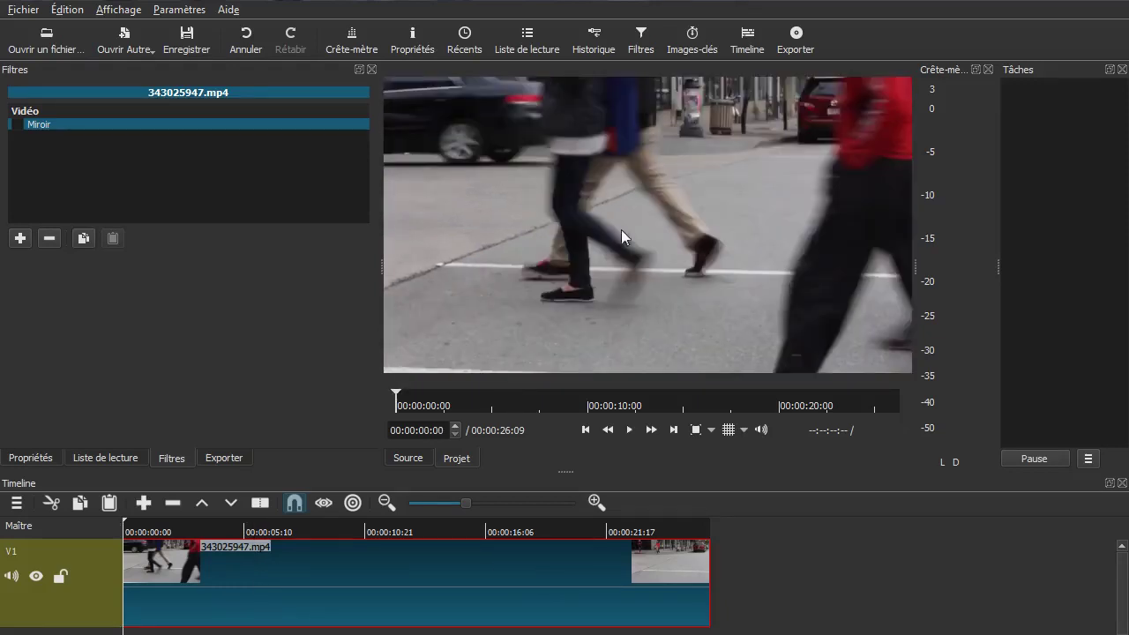
{"action": "left_click", "coordinate": [891, 94]}
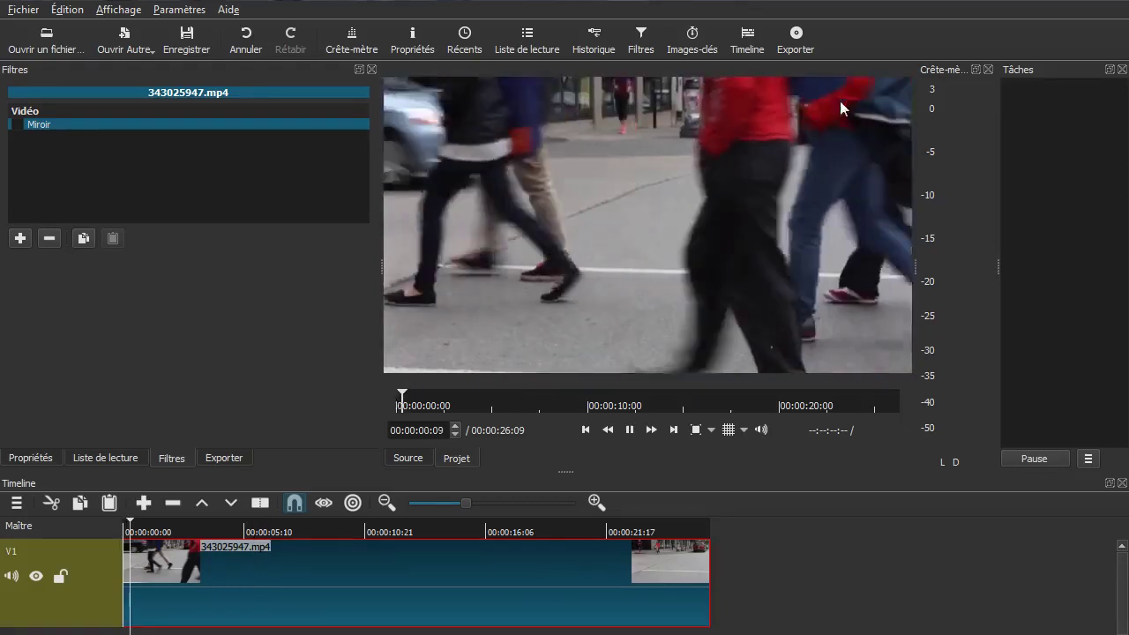
{"action": "key", "text": "space"}
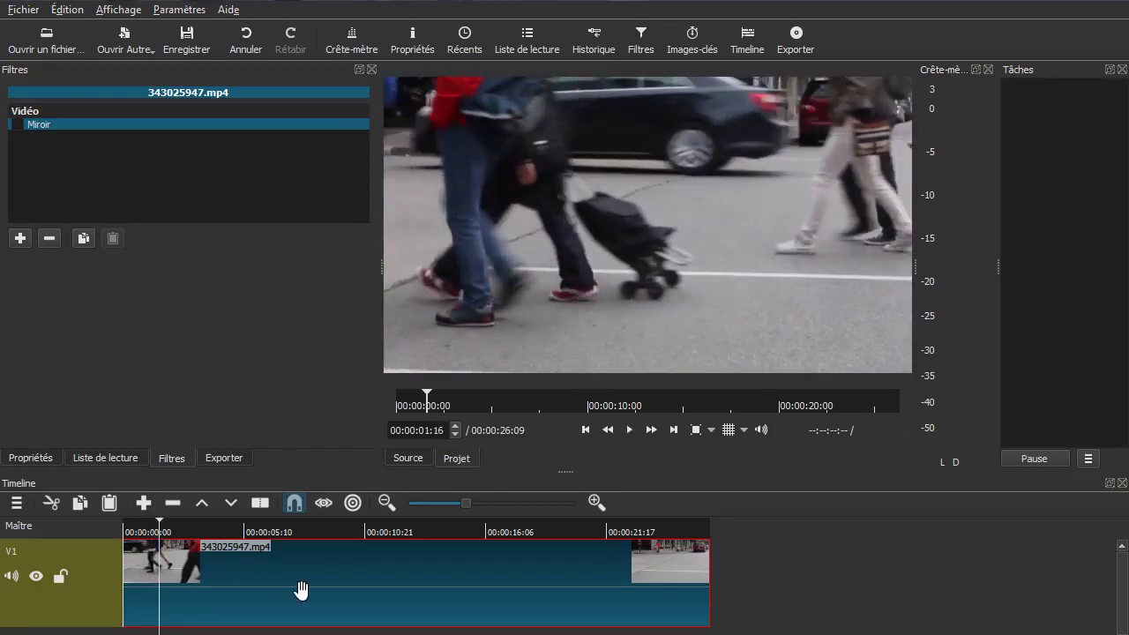
Step: Re-enable the Miroir filter and preview the mirrored clip from the start
{"action": "key", "text": "Home"}
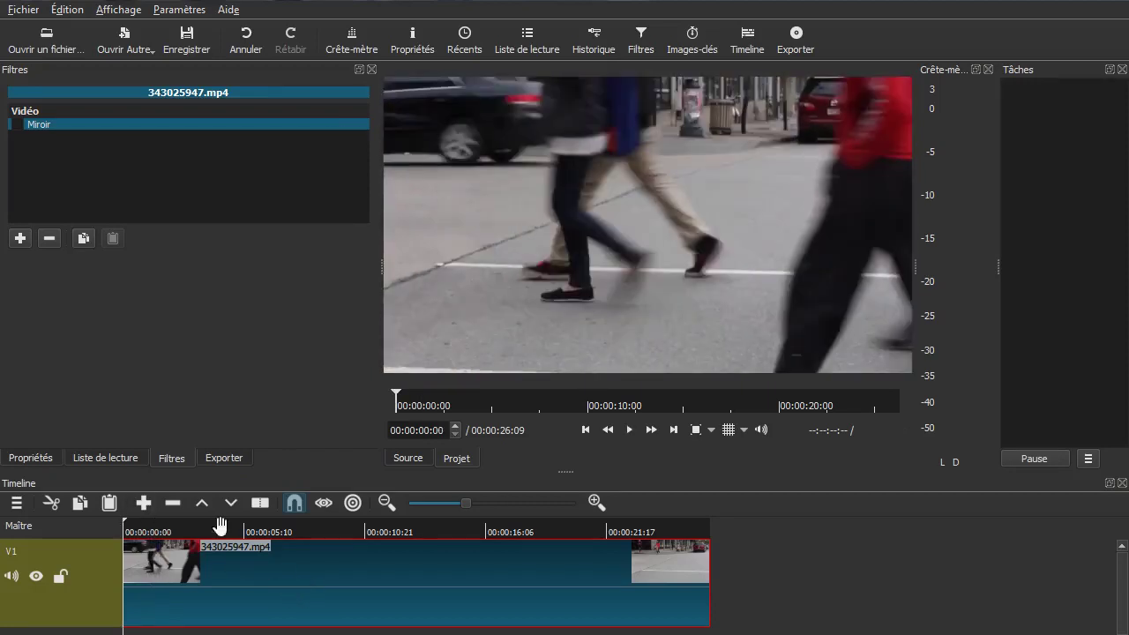
{"action": "left_click", "coordinate": [17, 124]}
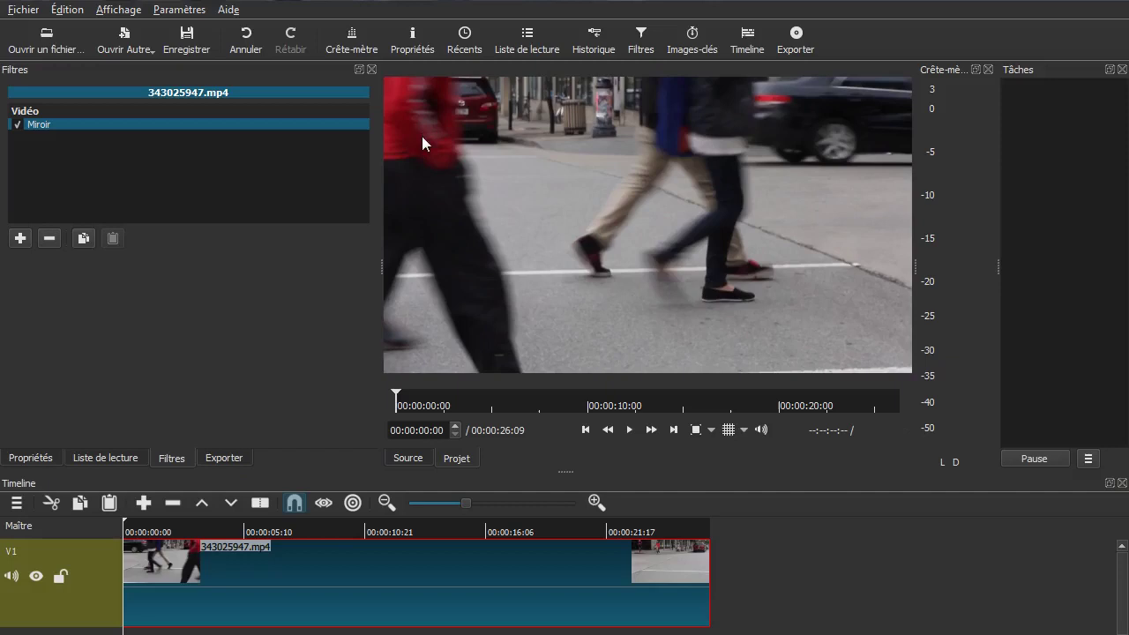
{"action": "key", "text": "space"}
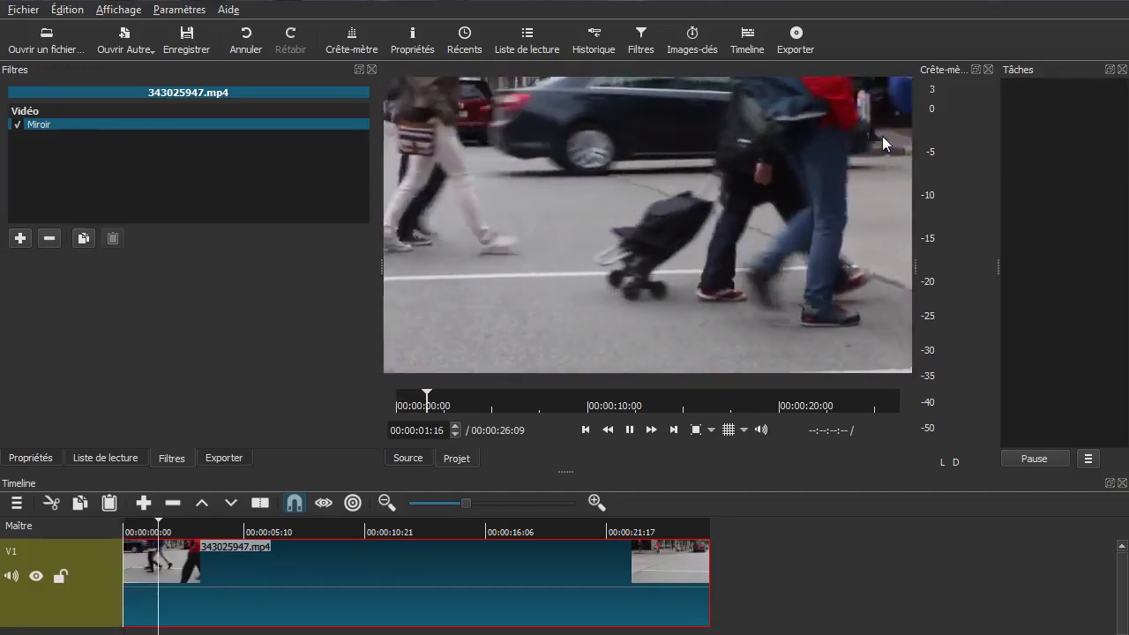
Step: Stop the preview, return to the start of the clip and disable the Miroir filter
{"action": "key", "text": "space"}
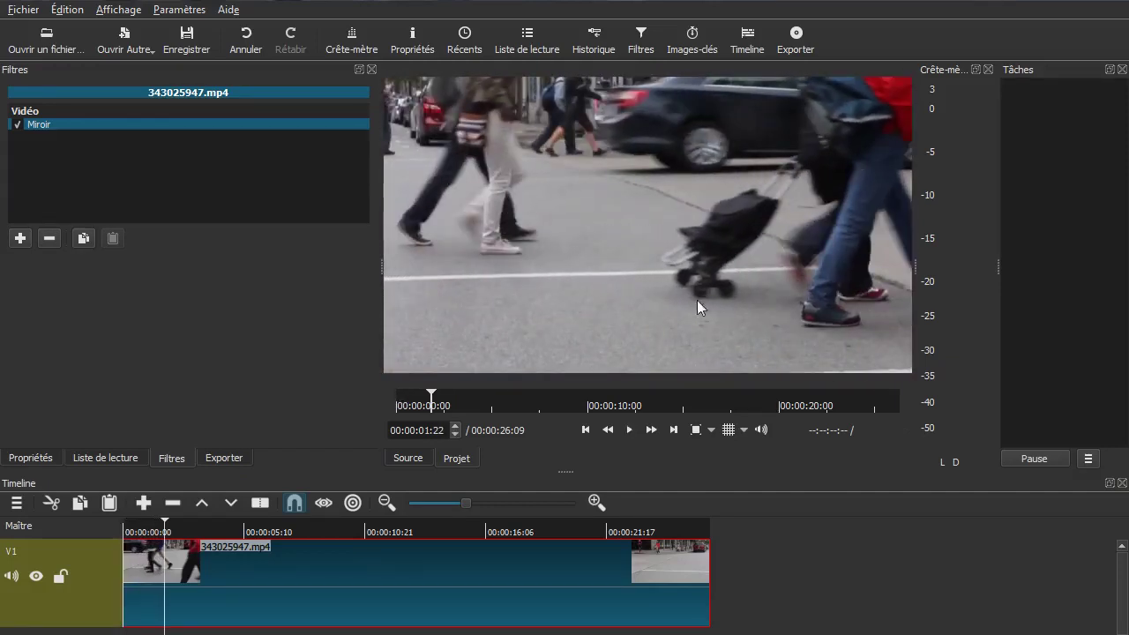
{"action": "key", "text": "Home"}
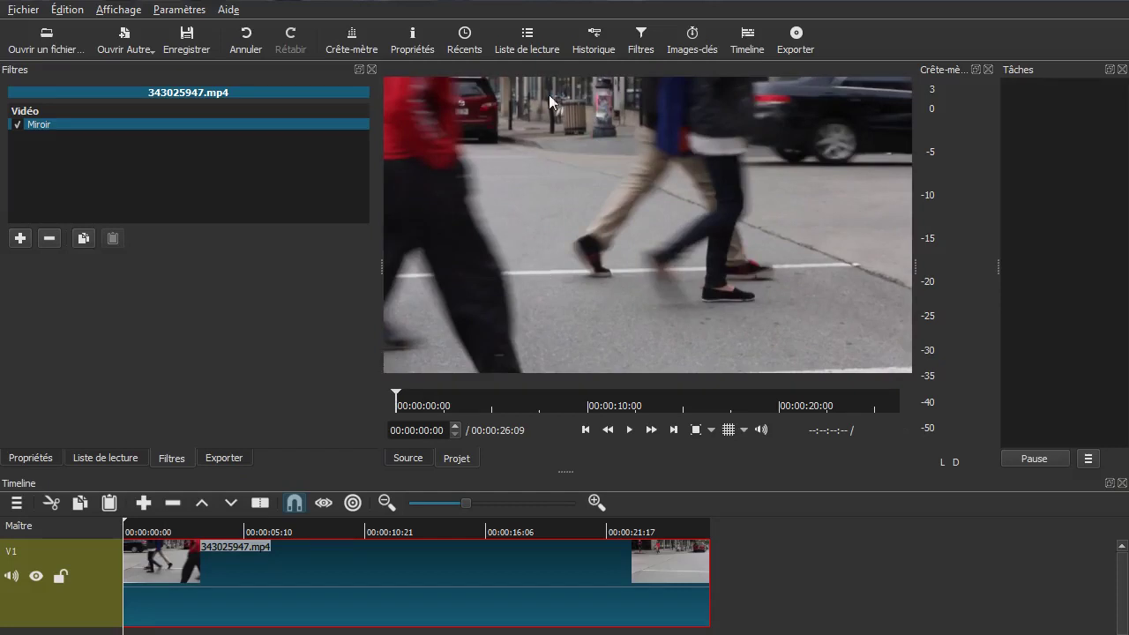
{"action": "left_click", "coordinate": [18, 125]}
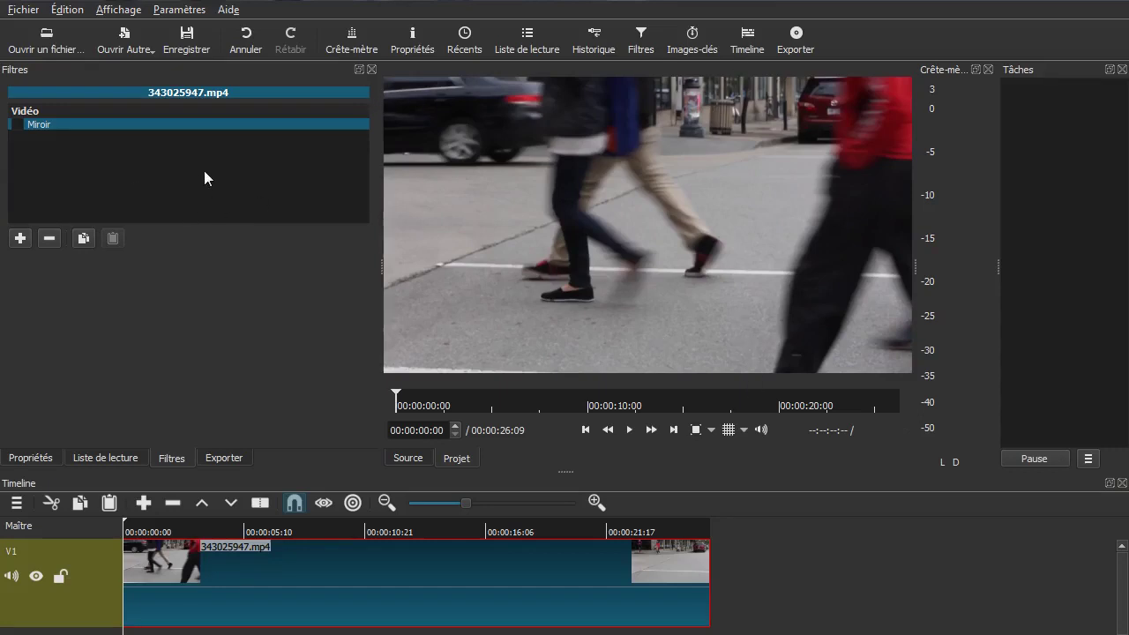
Step: Add the Rotation et Echelle video filter to the clip and set its rotation to 180 degrees
{"action": "left_click", "coordinate": [20, 238]}
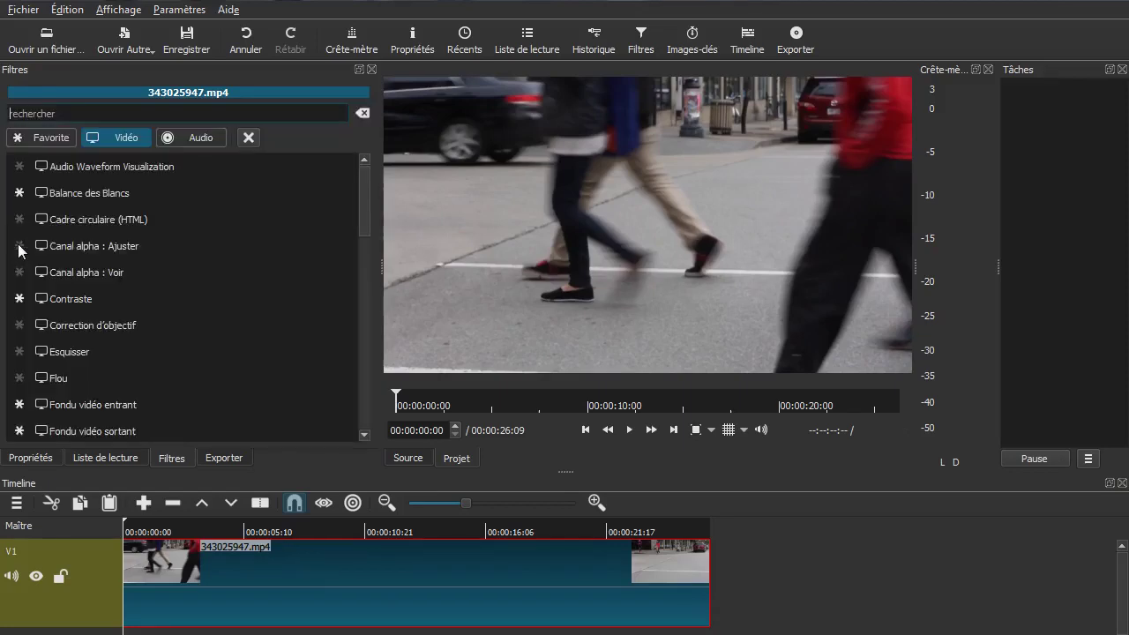
{"action": "scroll", "coordinate": [213, 304], "scroll_direction": "down", "scroll_amount": 8}
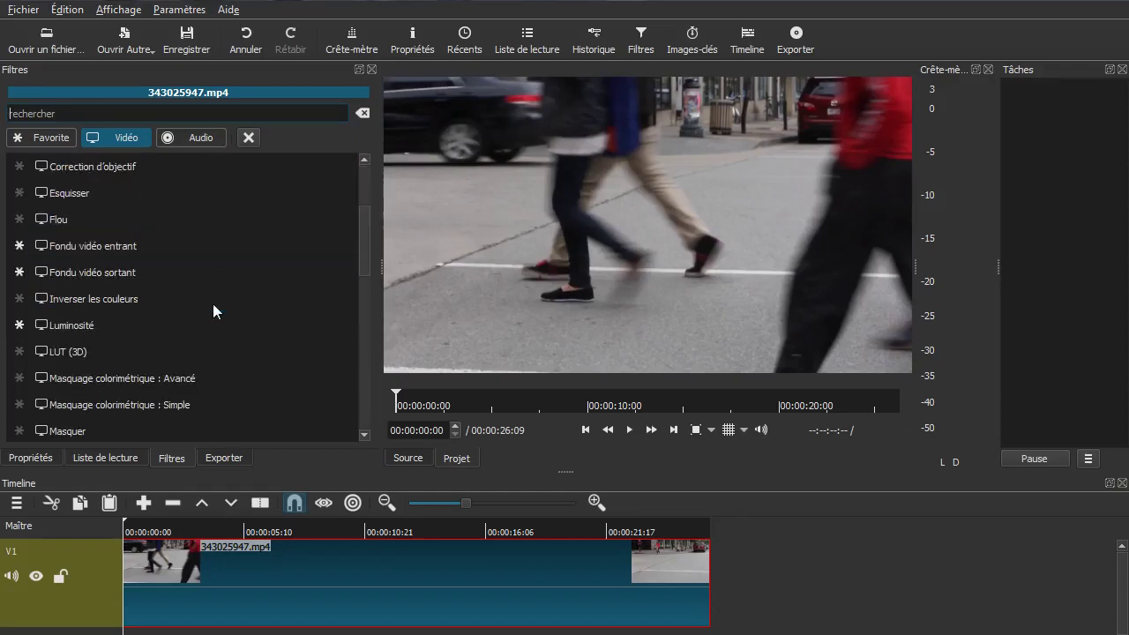
{"action": "scroll", "coordinate": [212, 304], "scroll_direction": "down", "scroll_amount": 1}
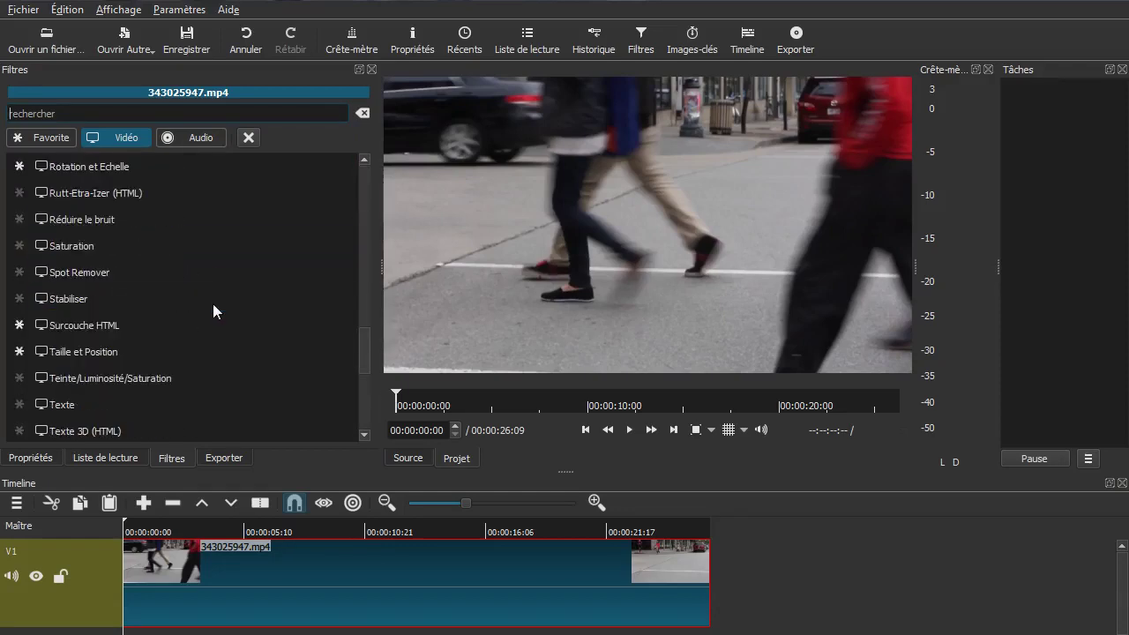
{"action": "scroll", "coordinate": [100, 224], "scroll_direction": "up", "scroll_amount": 1}
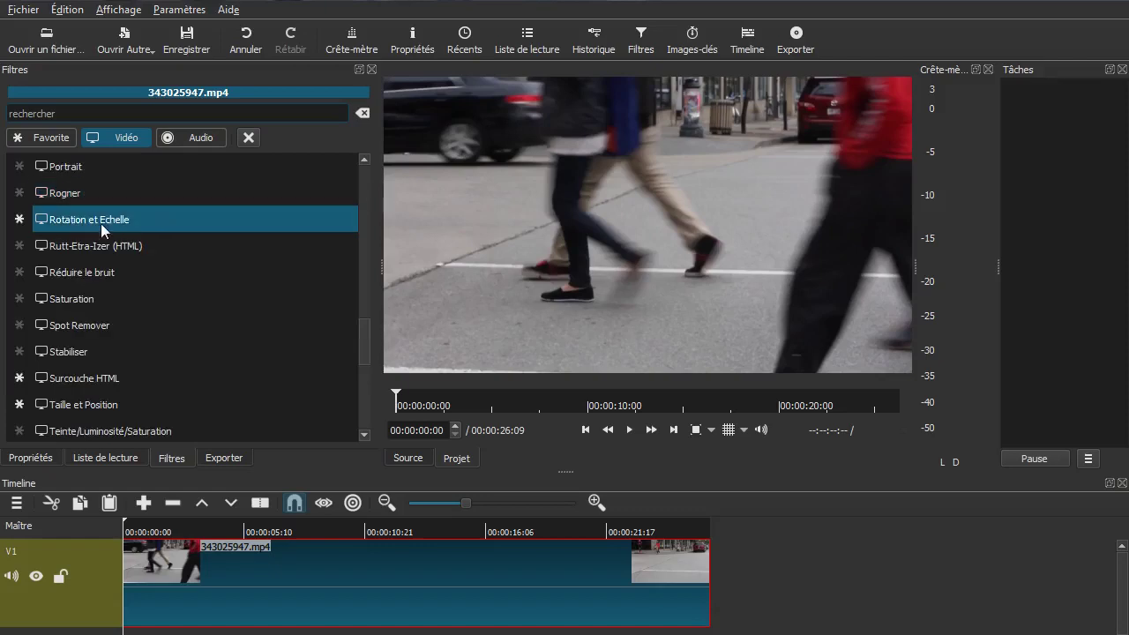
{"action": "left_click", "coordinate": [110, 220]}
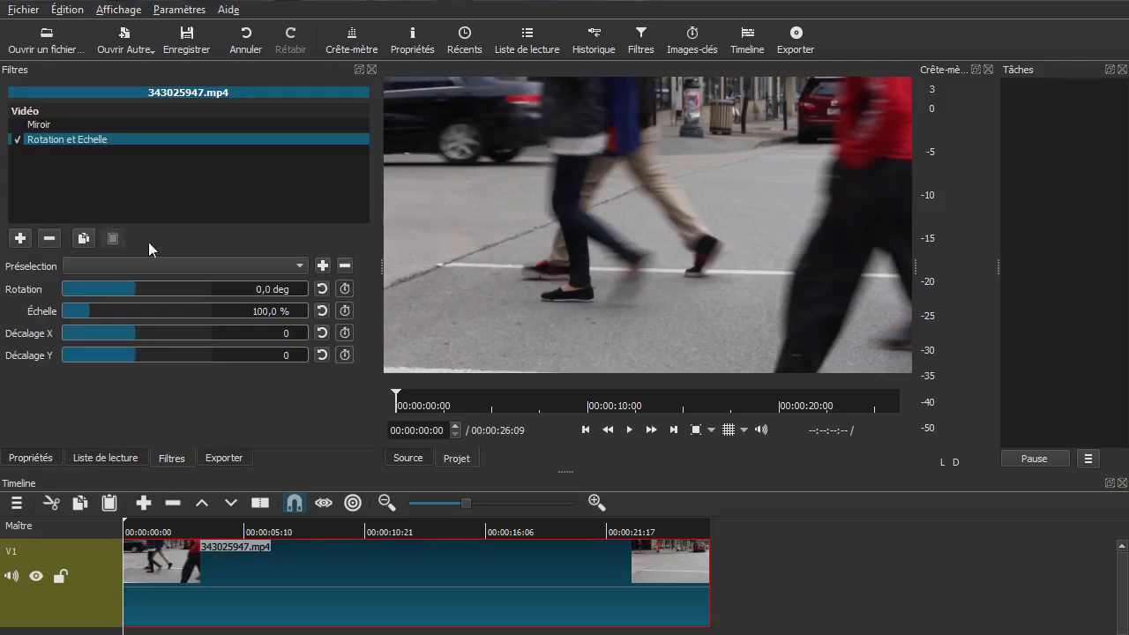
{"action": "left_click_drag", "start_coordinate": [258, 291], "coordinate": [352, 301]}
{"action": "type", "text": "180"}
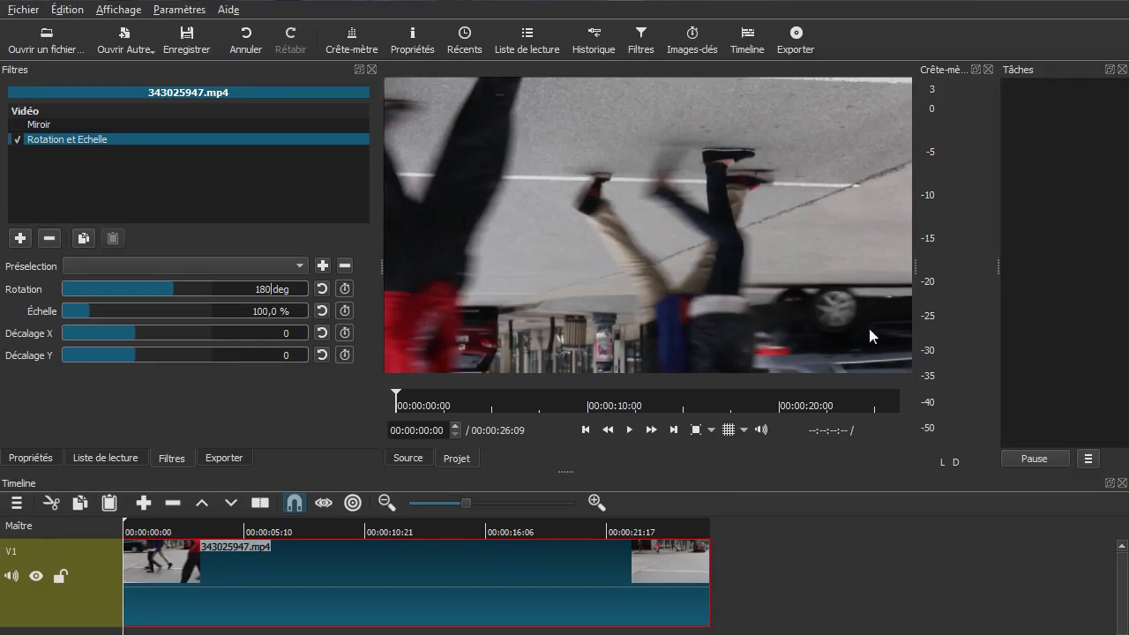
Step: Re-enable the Miroir filter alongside Rotation et Echelle and preview the clip for about five seconds
{"action": "left_click", "coordinate": [16, 125]}
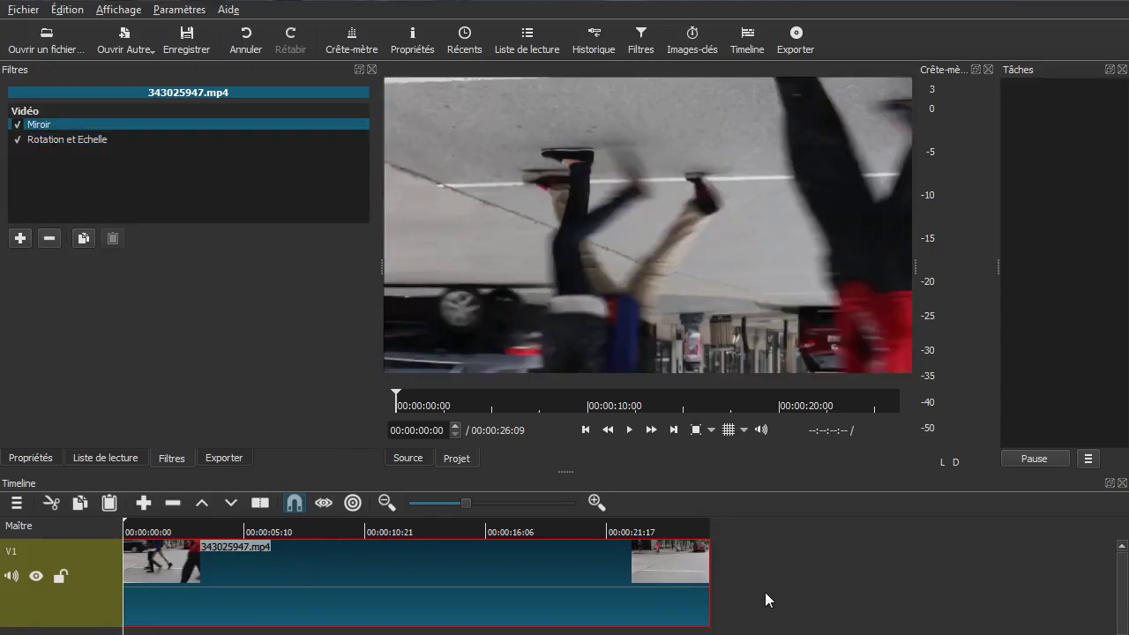
{"action": "key", "text": "space"}
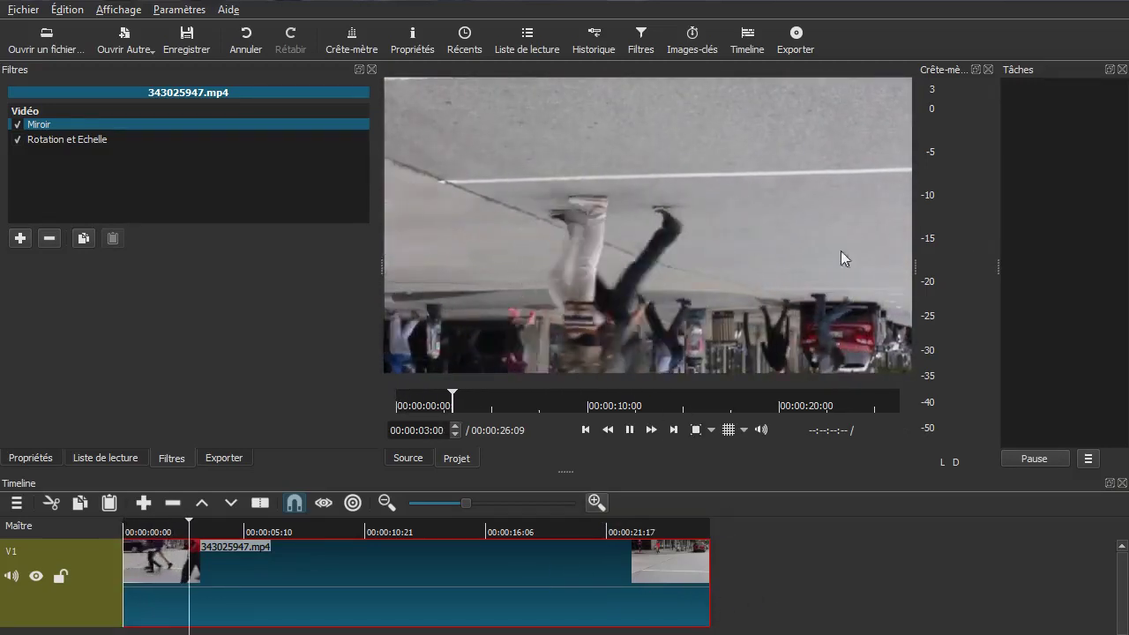
{"action": "key", "text": "space"}
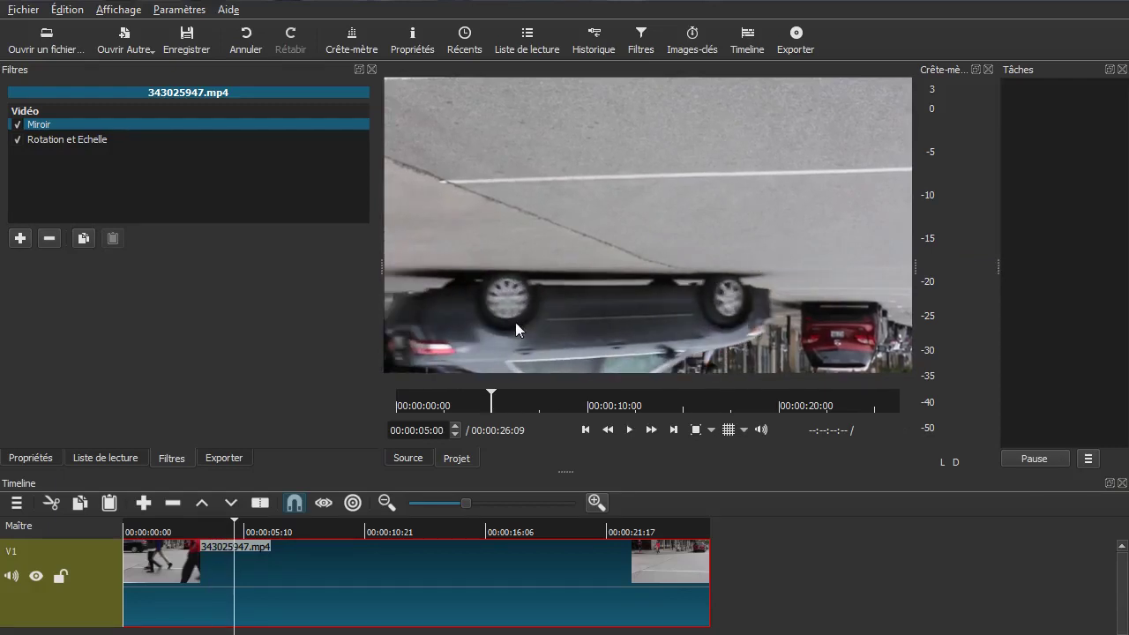
Step: Try shrinking the image to about 63.7 % in the Rotation et Echelle filter and reset the scale to its default
{"action": "left_click", "coordinate": [68, 139]}
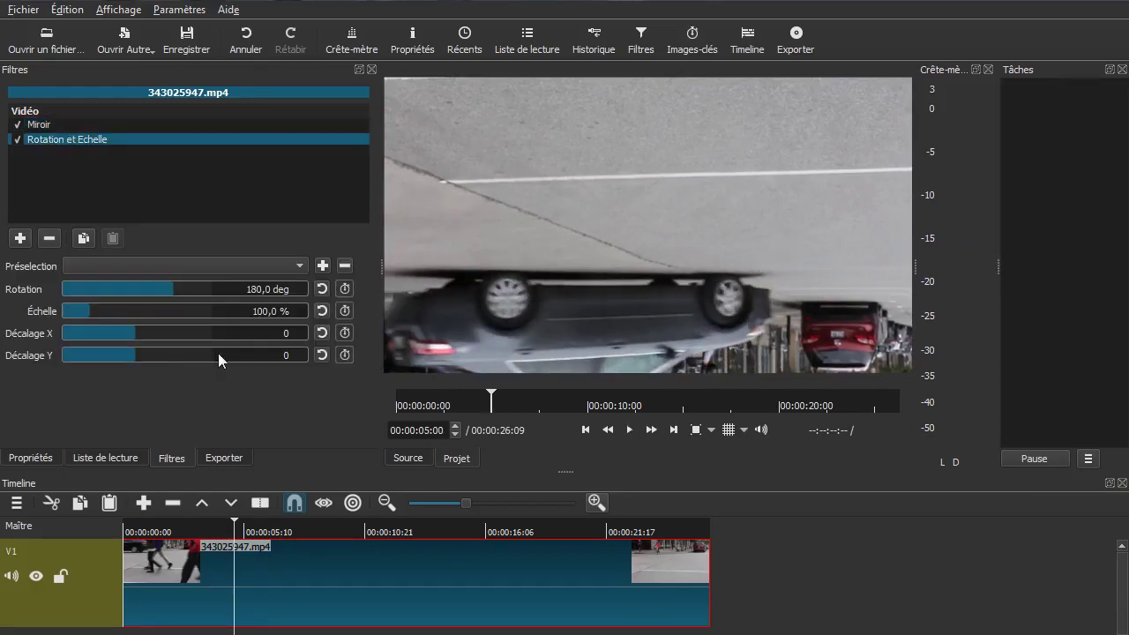
{"action": "left_click_drag", "start_coordinate": [110, 309], "coordinate": [81, 312]}
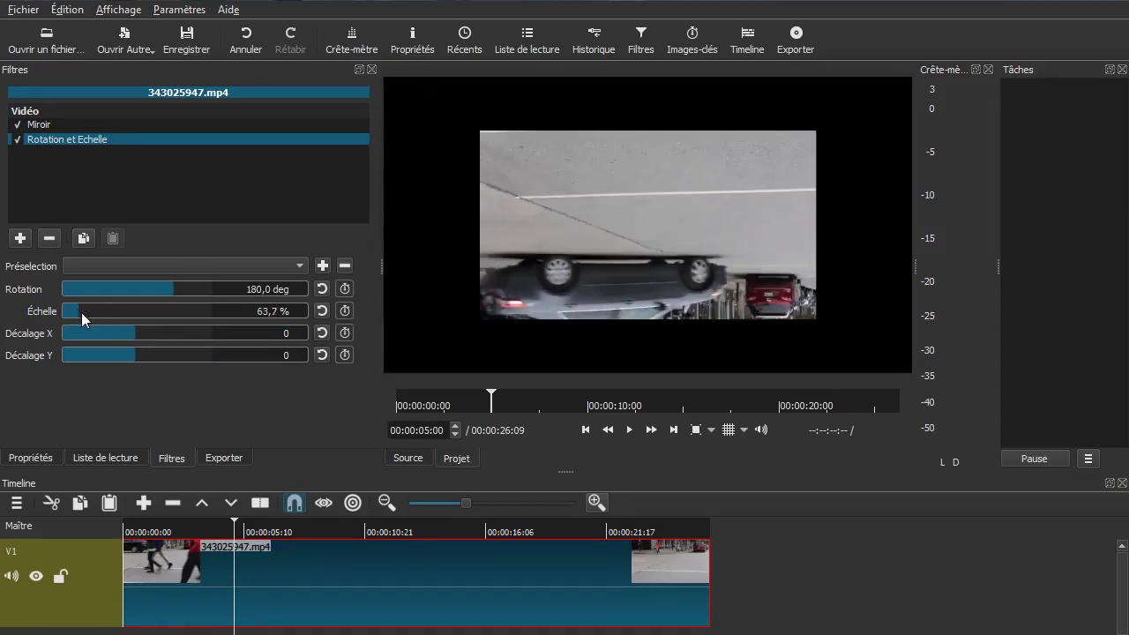
{"action": "left_click", "coordinate": [322, 311]}
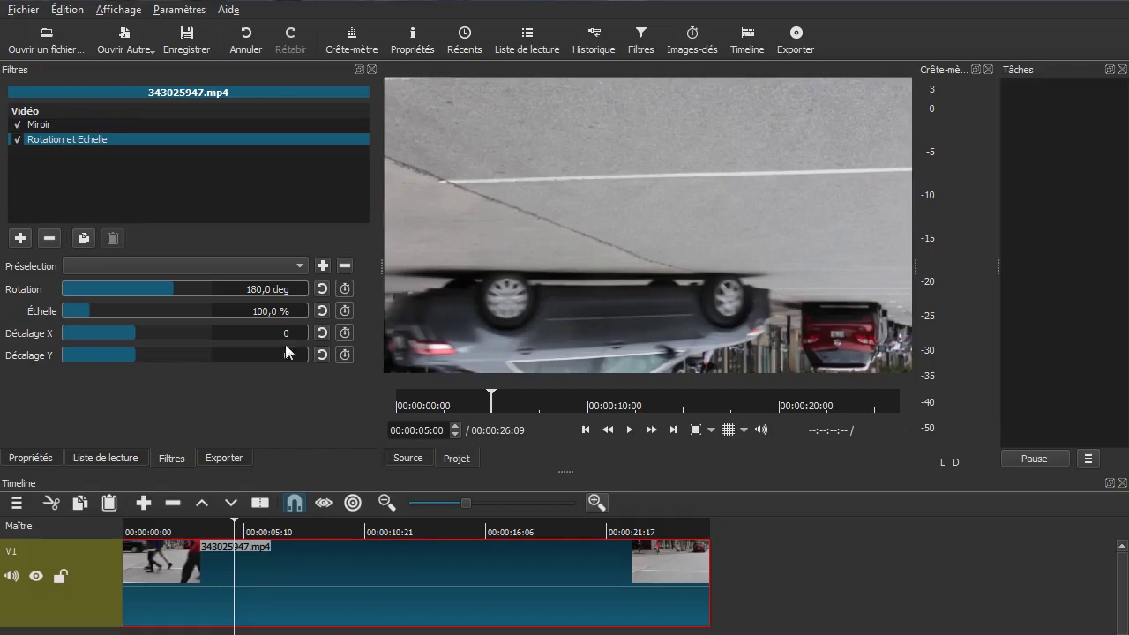
Step: Compare the frame with each filter off and on, leaving Rotation et Echelle disabled and Miroir enabled
{"action": "left_click", "coordinate": [19, 142]}
{"action": "left_click", "coordinate": [19, 141]}
{"action": "left_click", "coordinate": [18, 140]}
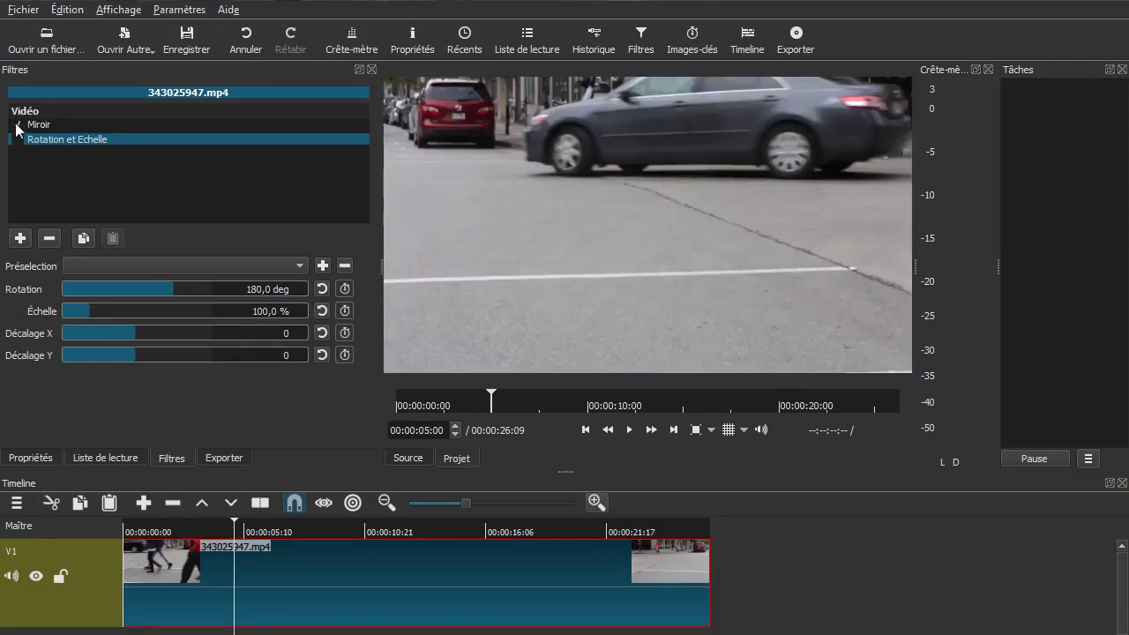
{"action": "left_click", "coordinate": [17, 126]}
{"action": "left_click", "coordinate": [17, 126]}
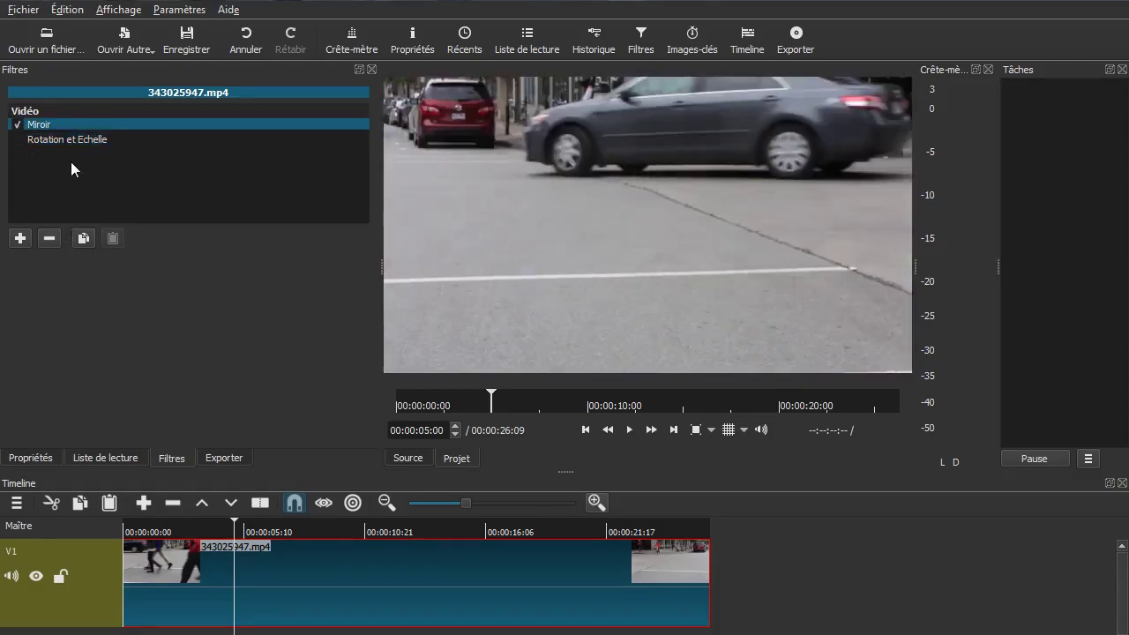
Step: Check the frame with only Rotation et Echelle enabled, and leave both filters disabled
{"action": "left_click", "coordinate": [18, 142]}
{"action": "left_click", "coordinate": [17, 128]}
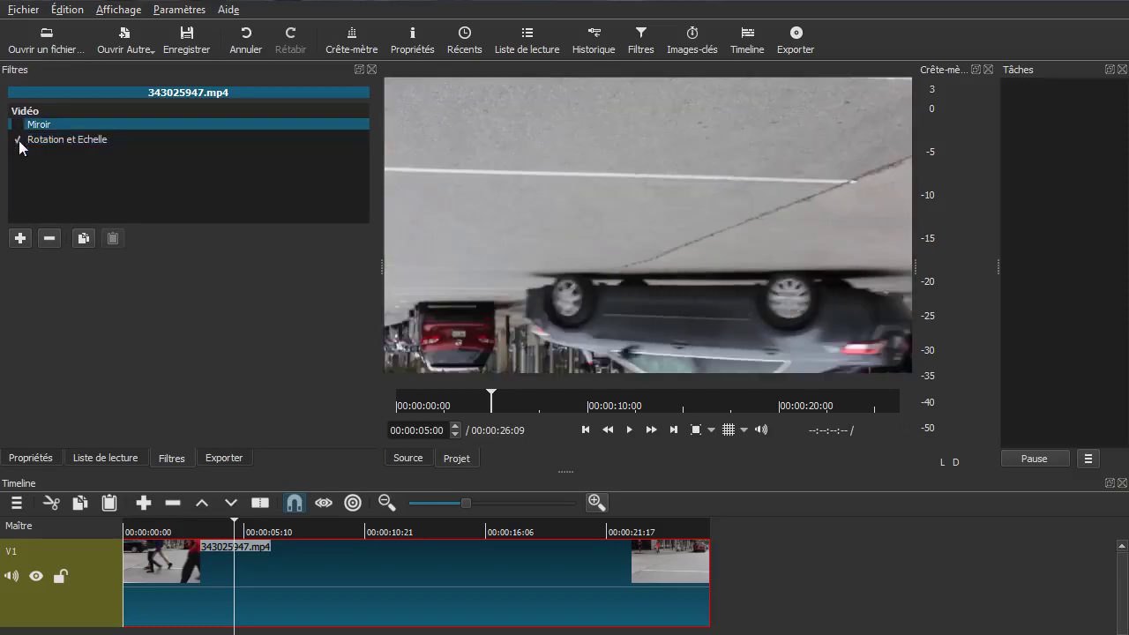
{"action": "left_click", "coordinate": [18, 143]}
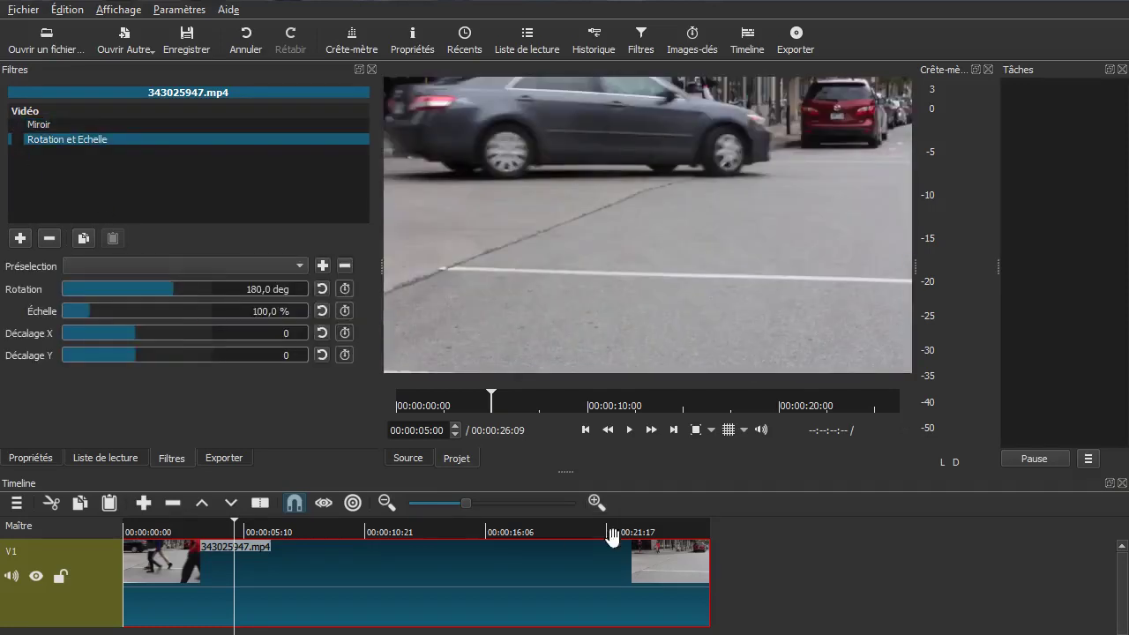